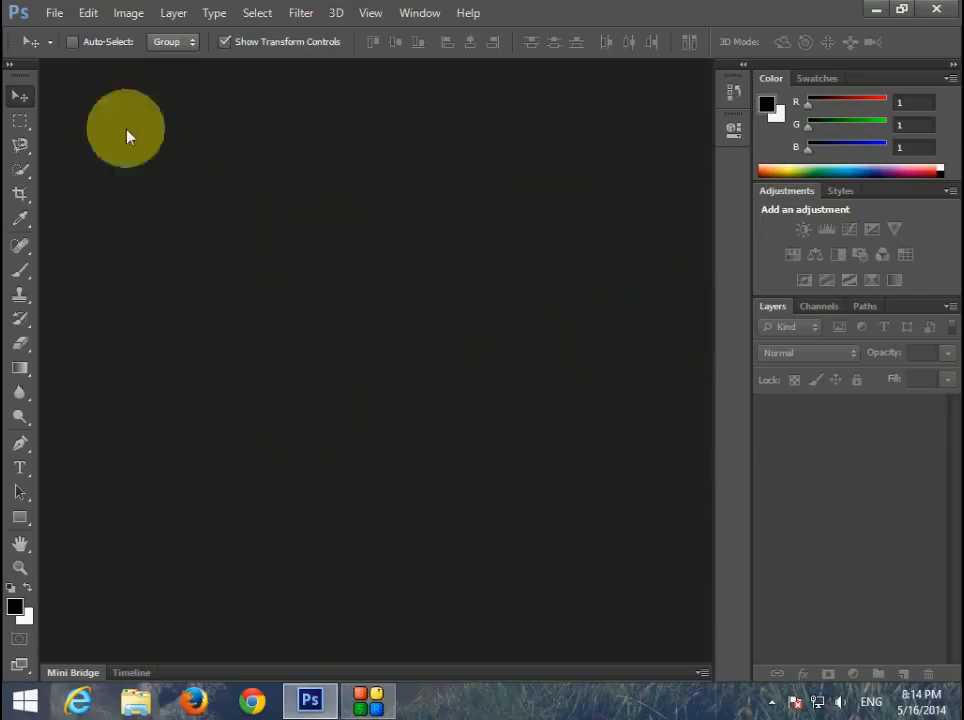
Step: Create a 600 x 400 pixel transparent RGB document at 72 pixels/inch and fill its layer with the black foreground colour
{"action": "left_click", "coordinate": [54, 14]}
{"action": "left_click", "coordinate": [78, 36]}
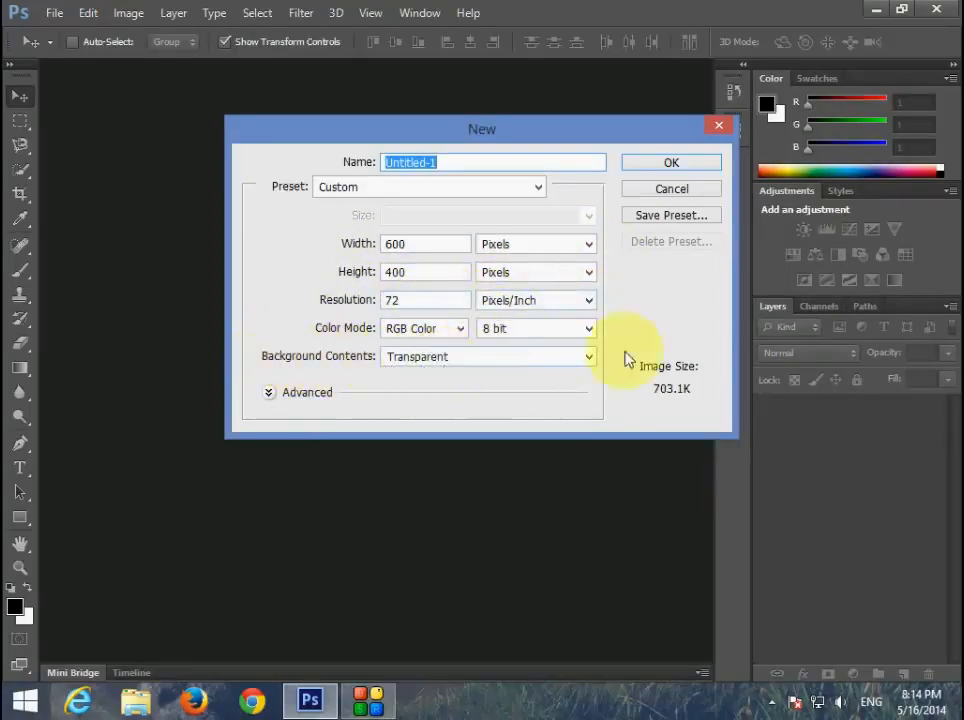
{"action": "left_click", "coordinate": [669, 163]}
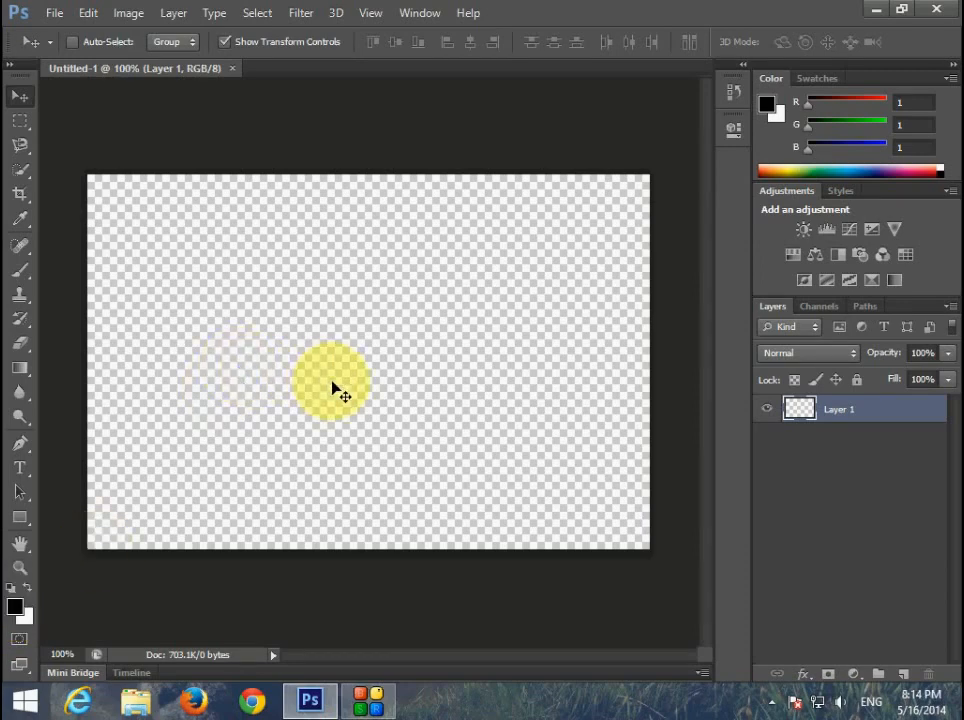
{"action": "key", "text": "alt+BackSpace"}
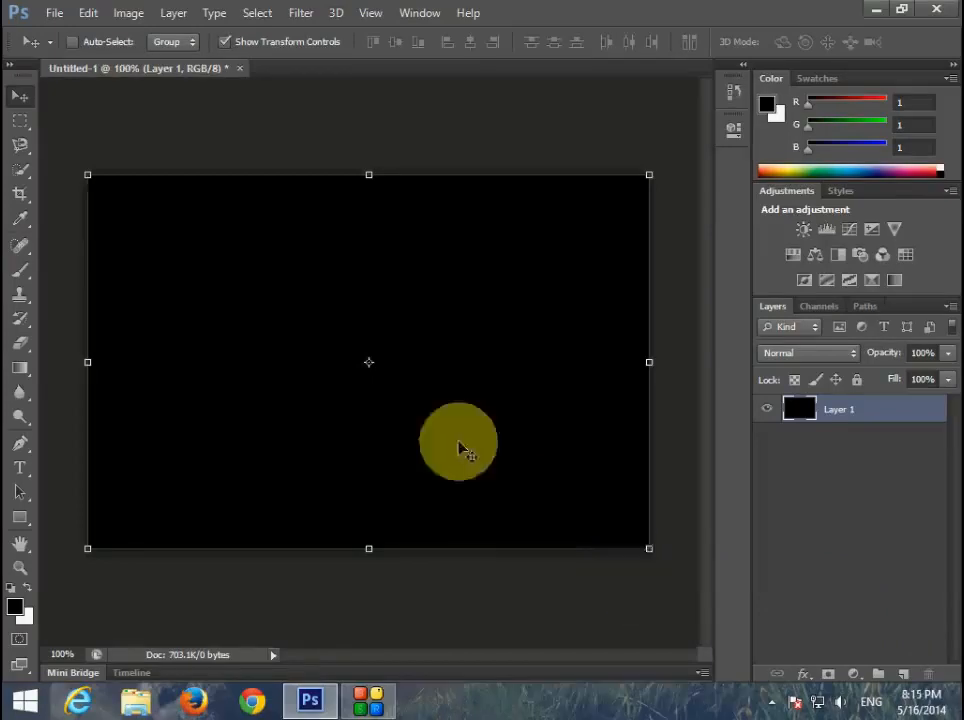
Step: Add a new layer above the black one and render the Clouds filter on it
{"action": "left_click", "coordinate": [904, 678]}
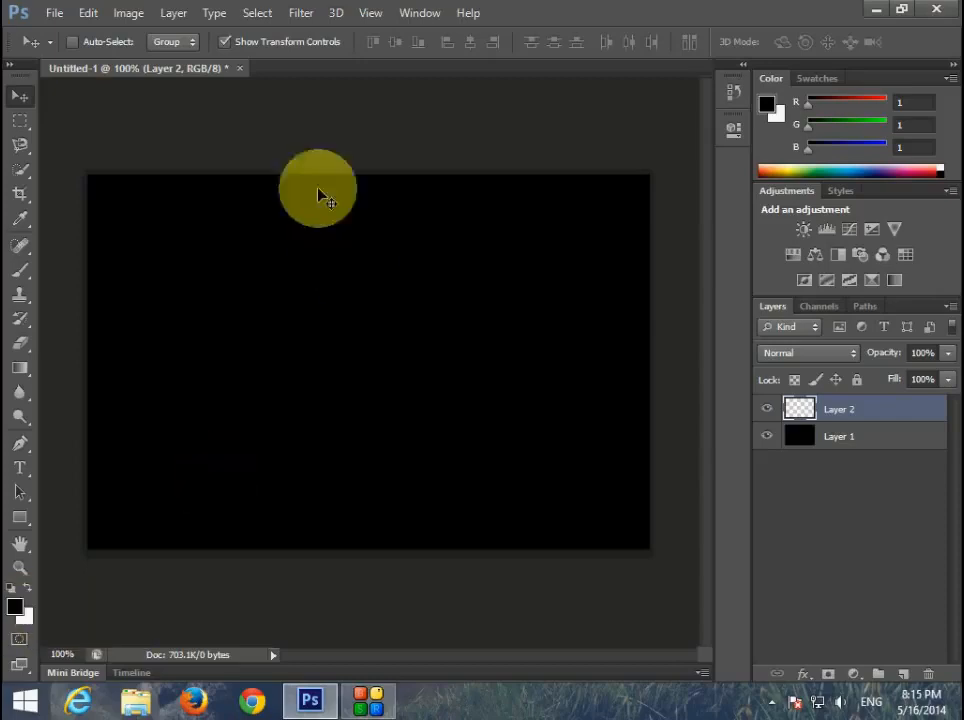
{"action": "left_click", "coordinate": [304, 13]}
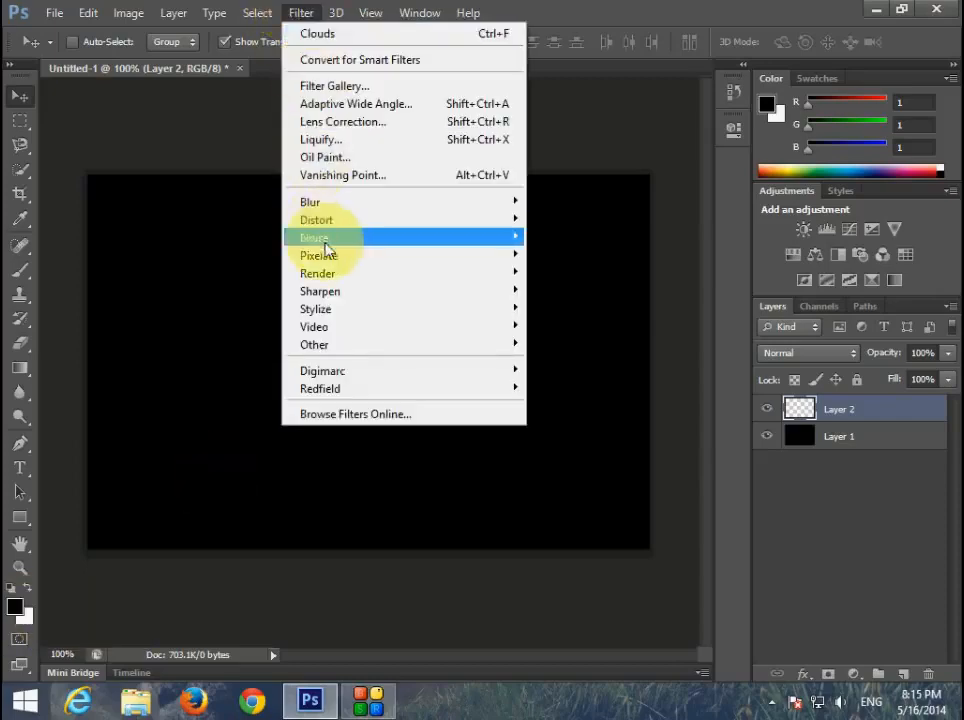
{"action": "mouse_move", "coordinate": [391, 277]}
{"action": "left_click", "coordinate": [556, 273]}
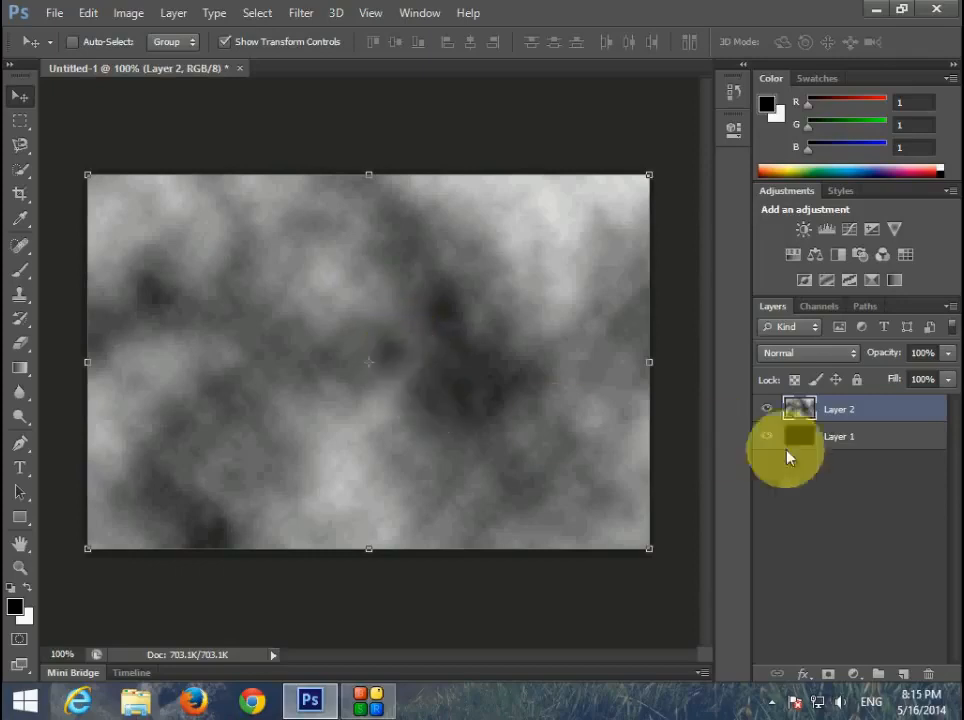
Step: Add a Gradient Overlay to the clouds layer using the Red, Green gradient preset
{"action": "left_click", "coordinate": [870, 413]}
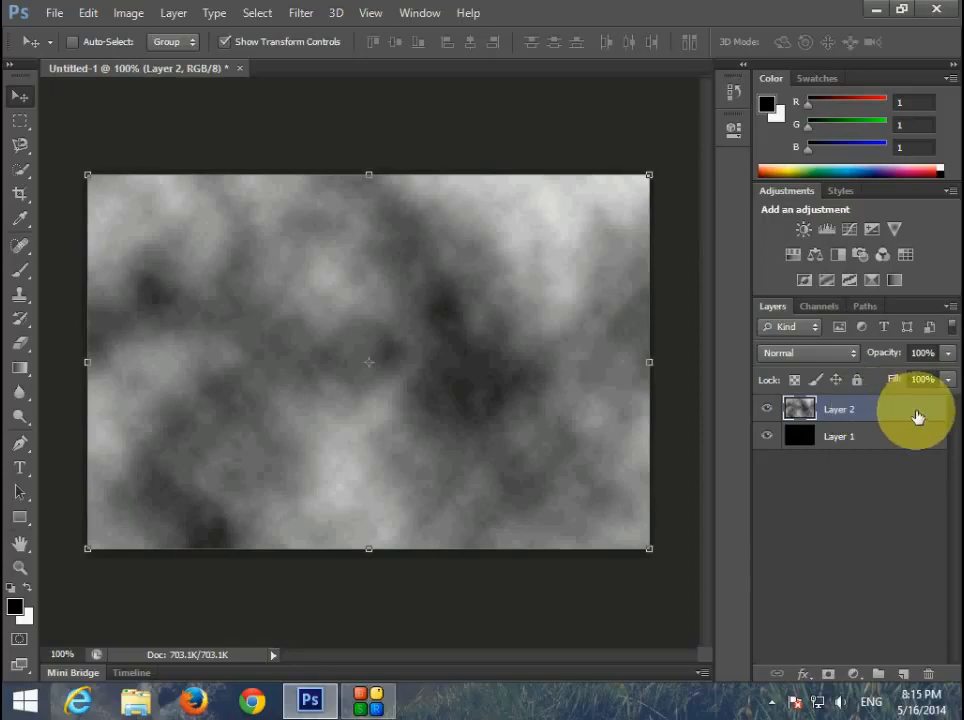
{"action": "double_click", "coordinate": [917, 417]}
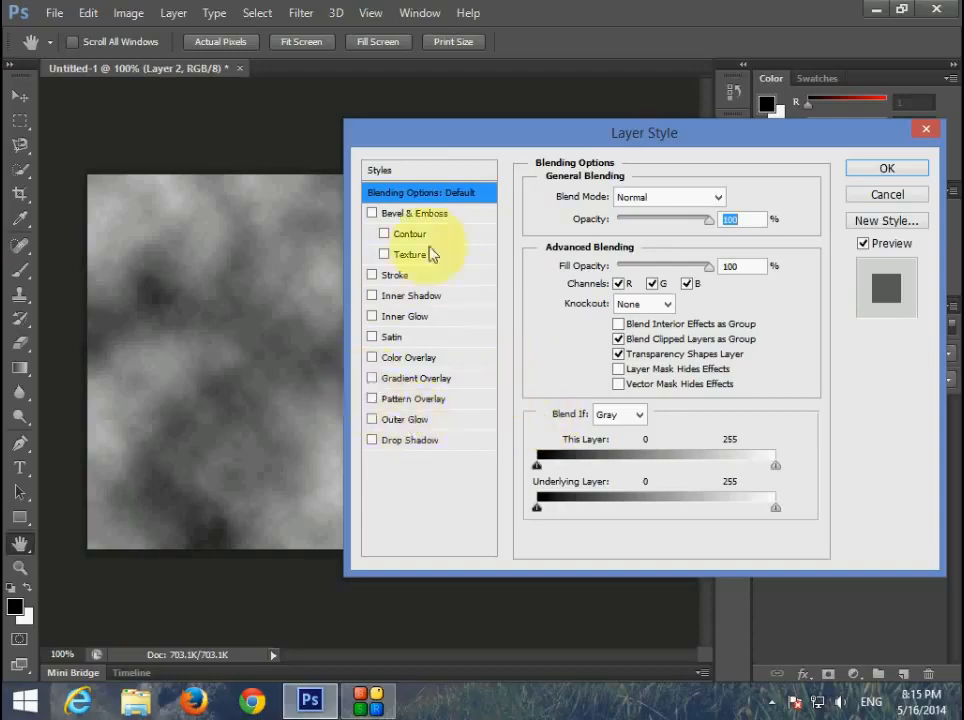
{"action": "left_click", "coordinate": [436, 384]}
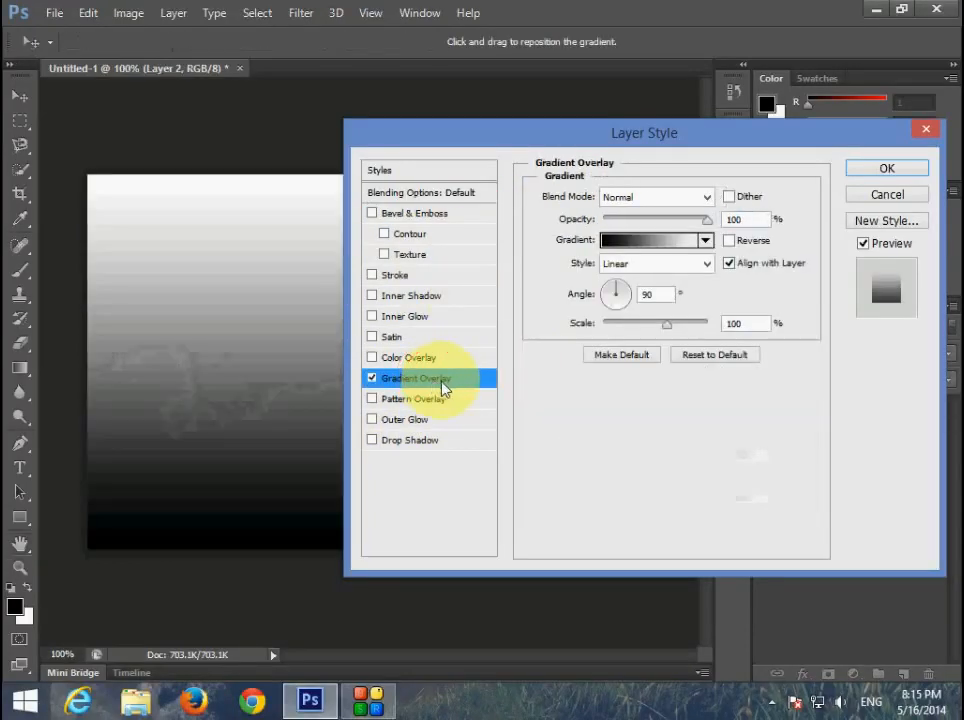
{"action": "left_click", "coordinate": [665, 242]}
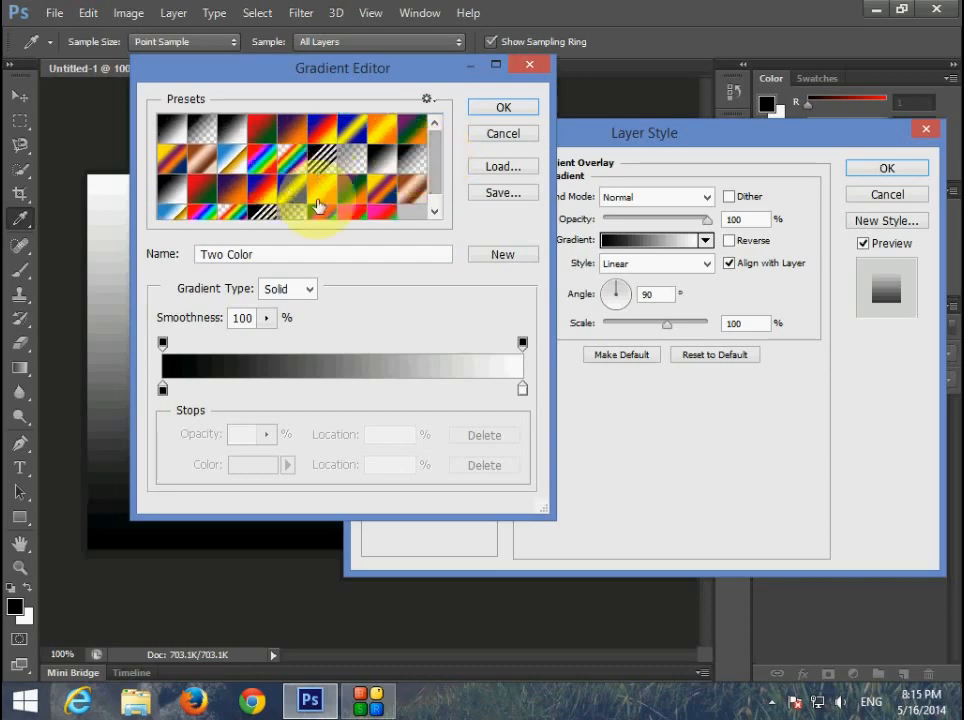
{"action": "left_click", "coordinate": [262, 130]}
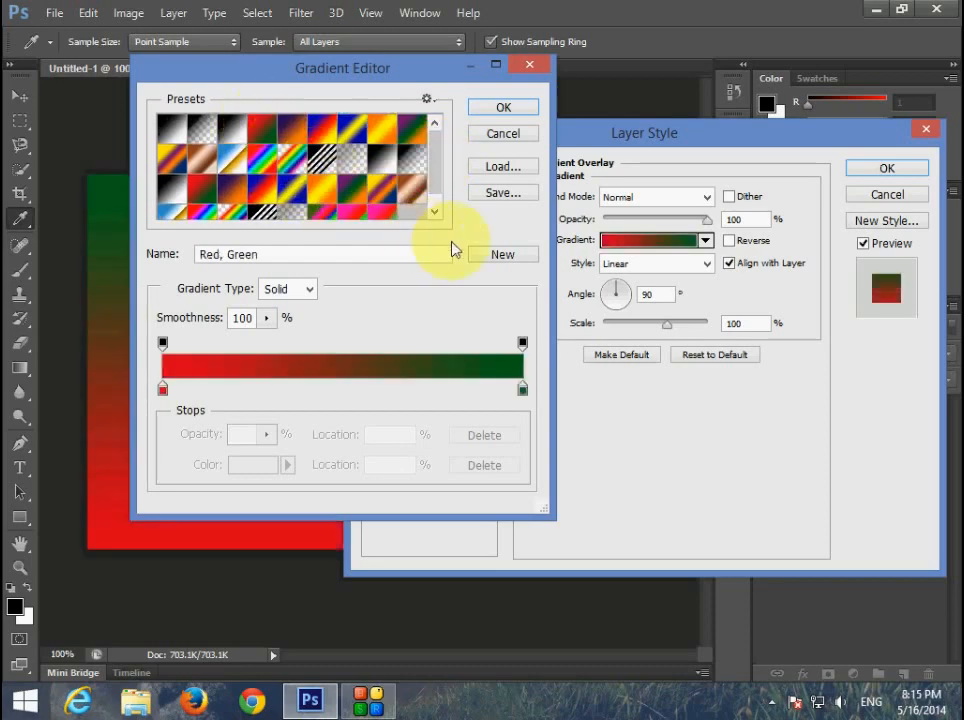
{"action": "left_click", "coordinate": [508, 109]}
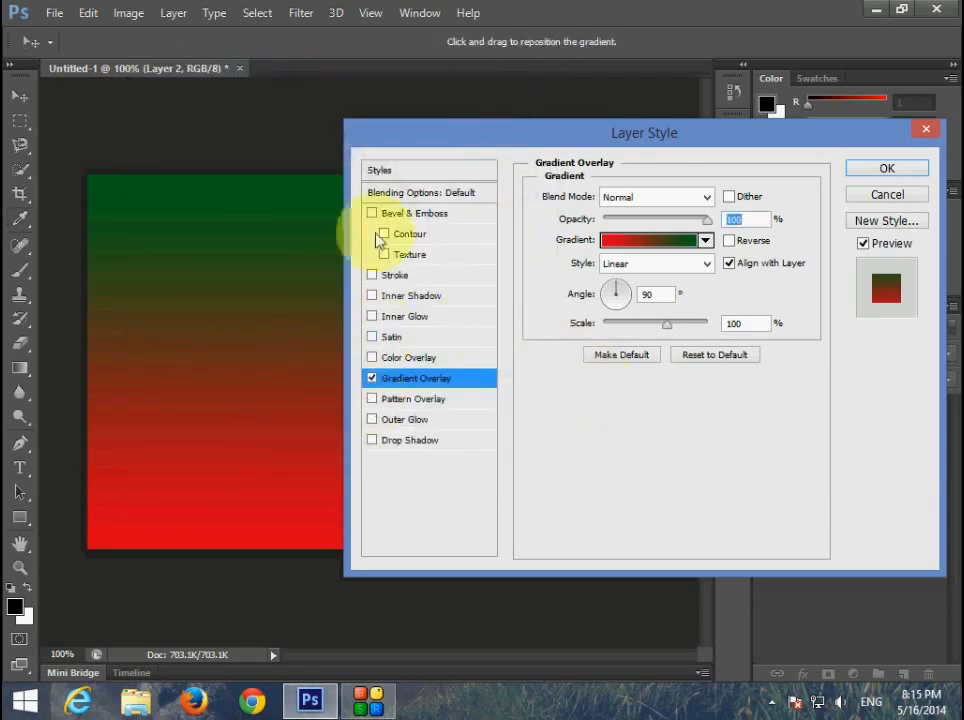
Step: Set the Gradient Overlay's blend mode to Multiply and its opacity to 84%, and apply the layer style
{"action": "left_click", "coordinate": [709, 200]}
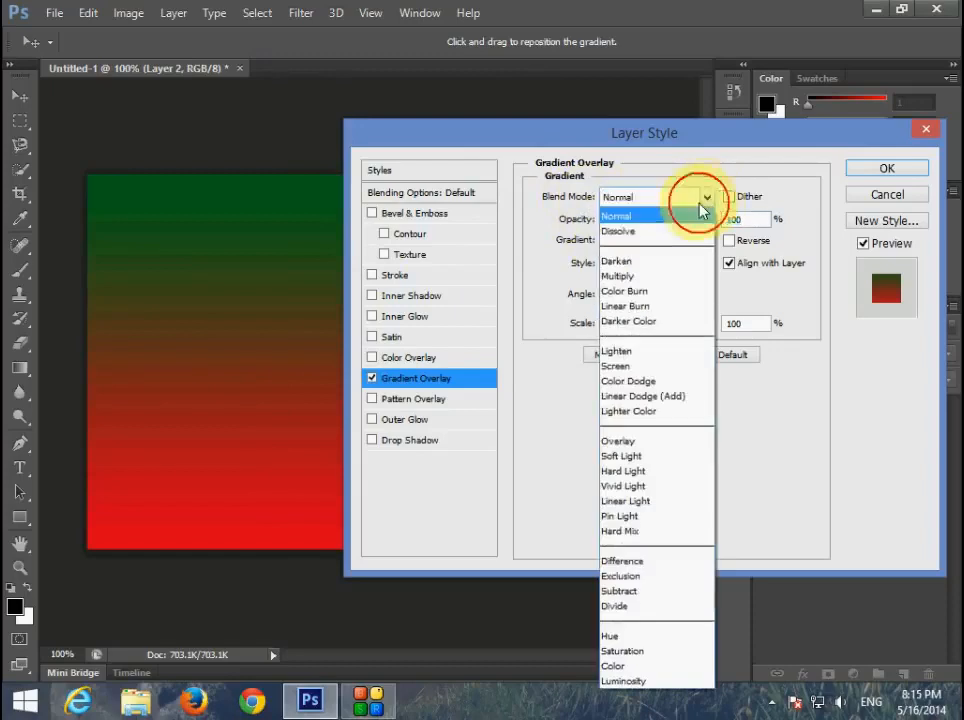
{"action": "left_click", "coordinate": [632, 277]}
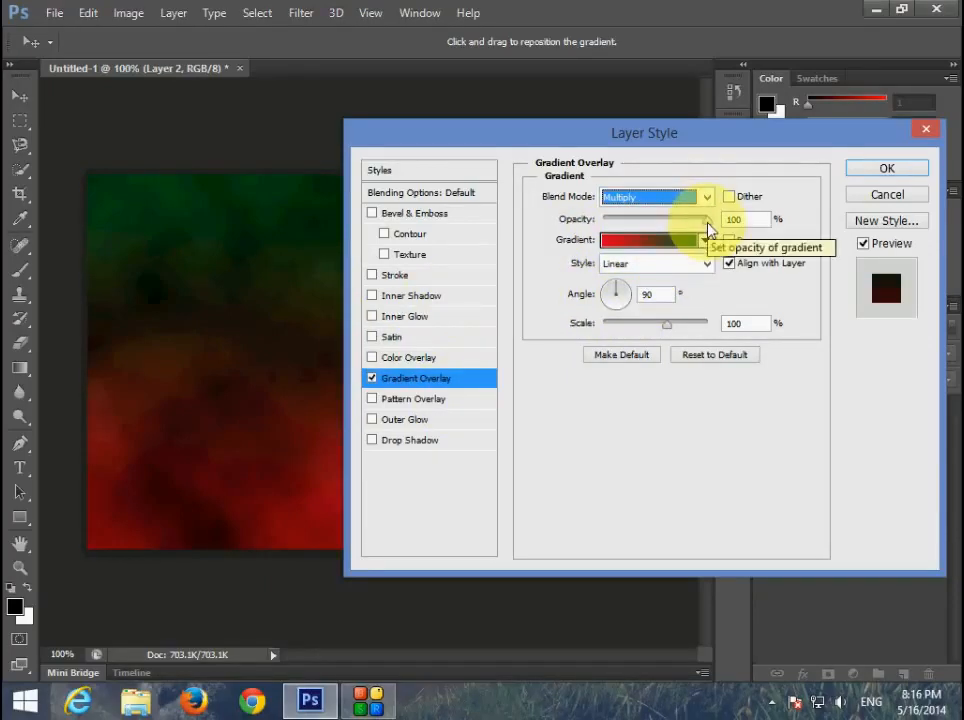
{"action": "left_click_drag", "start_coordinate": [713, 228], "coordinate": [692, 228]}
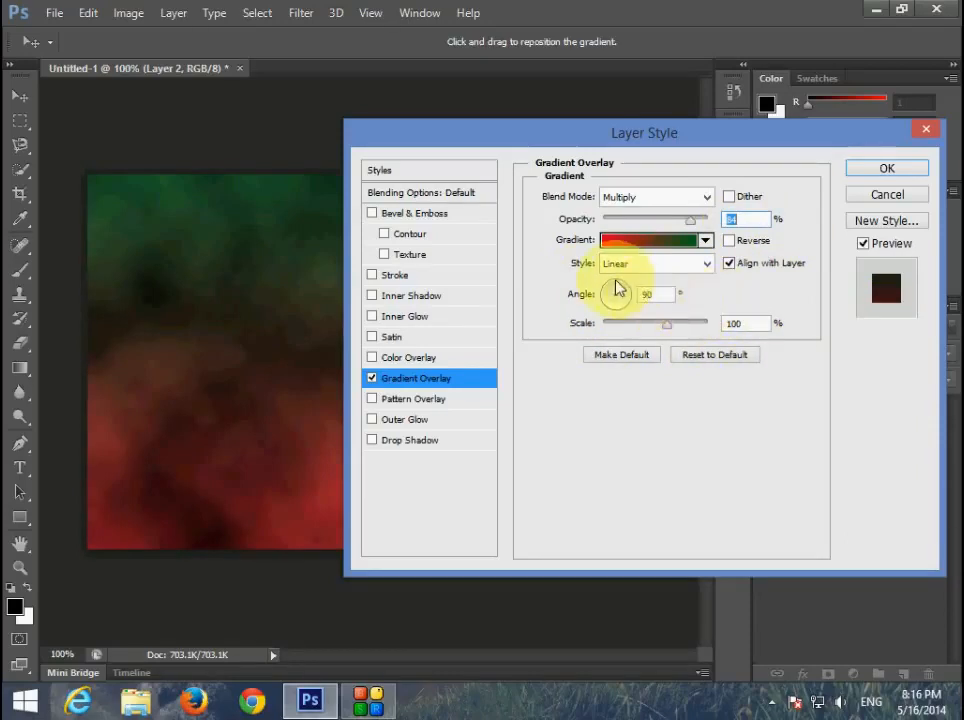
{"action": "left_click", "coordinate": [886, 170]}
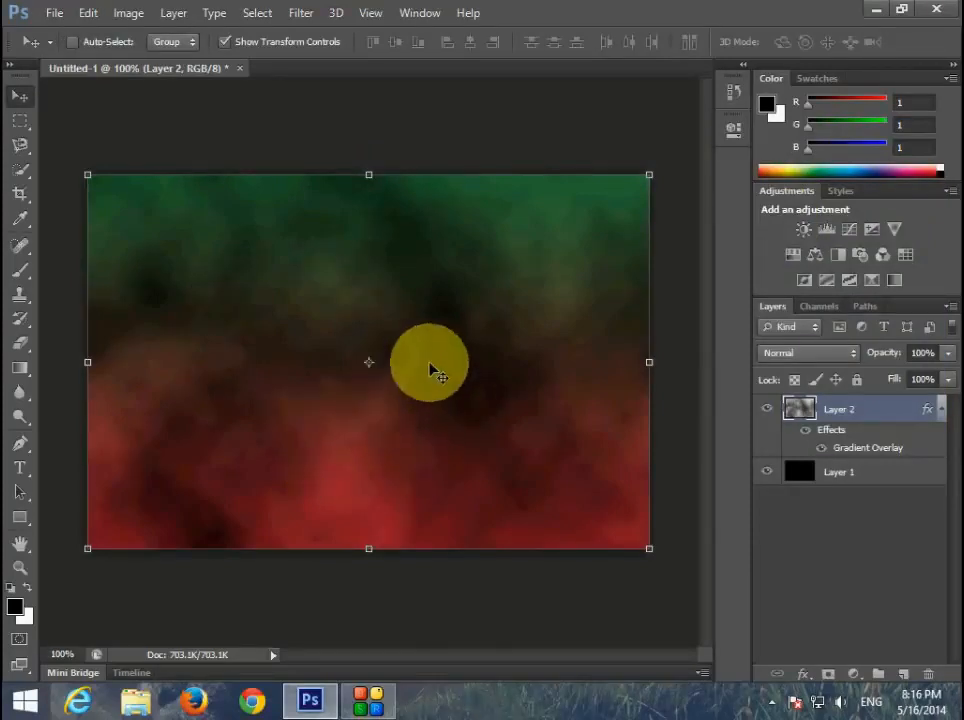
Step: Activate the Type tool and set the text colour to white (ffffff)
{"action": "left_click", "coordinate": [24, 470]}
{"action": "left_click", "coordinate": [122, 466]}
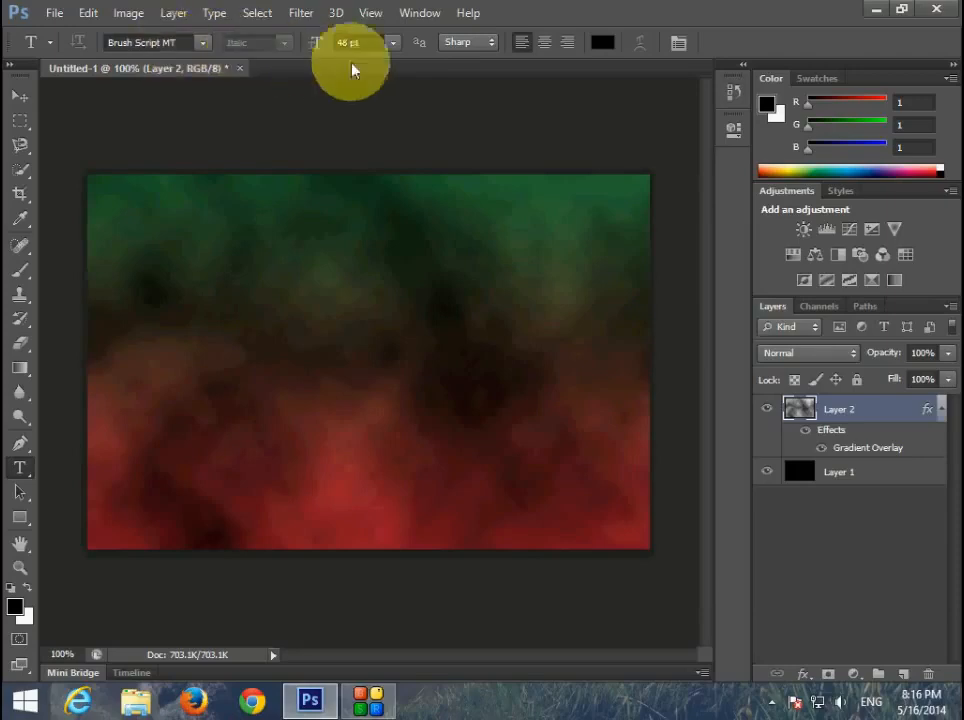
{"action": "left_click", "coordinate": [604, 44]}
{"action": "left_click_drag", "start_coordinate": [244, 215], "coordinate": [224, 159]}
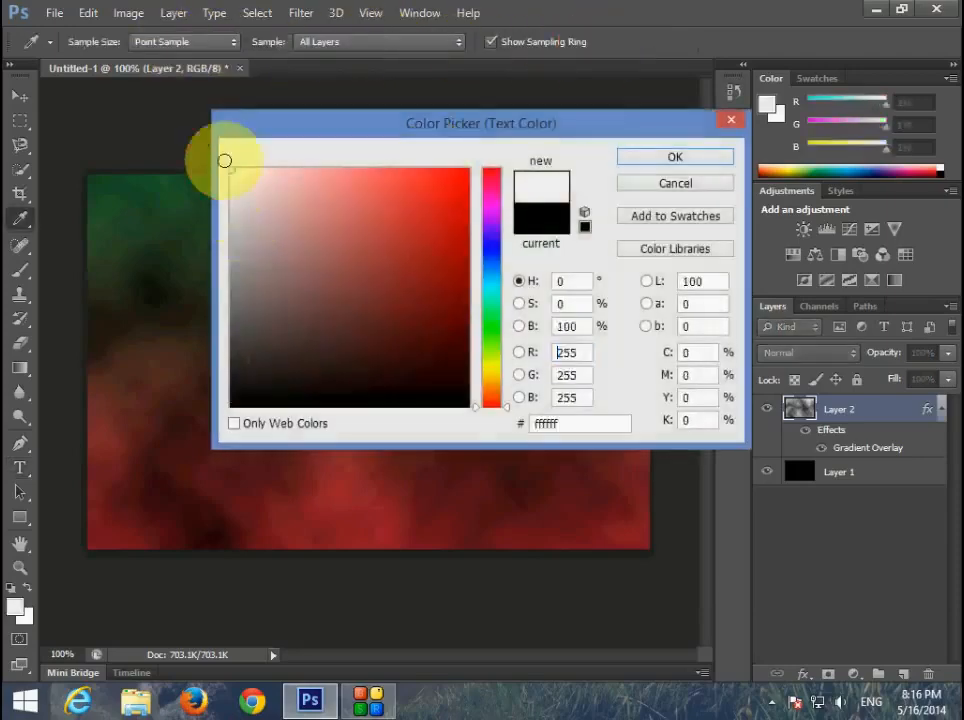
{"action": "left_click", "coordinate": [678, 160]}
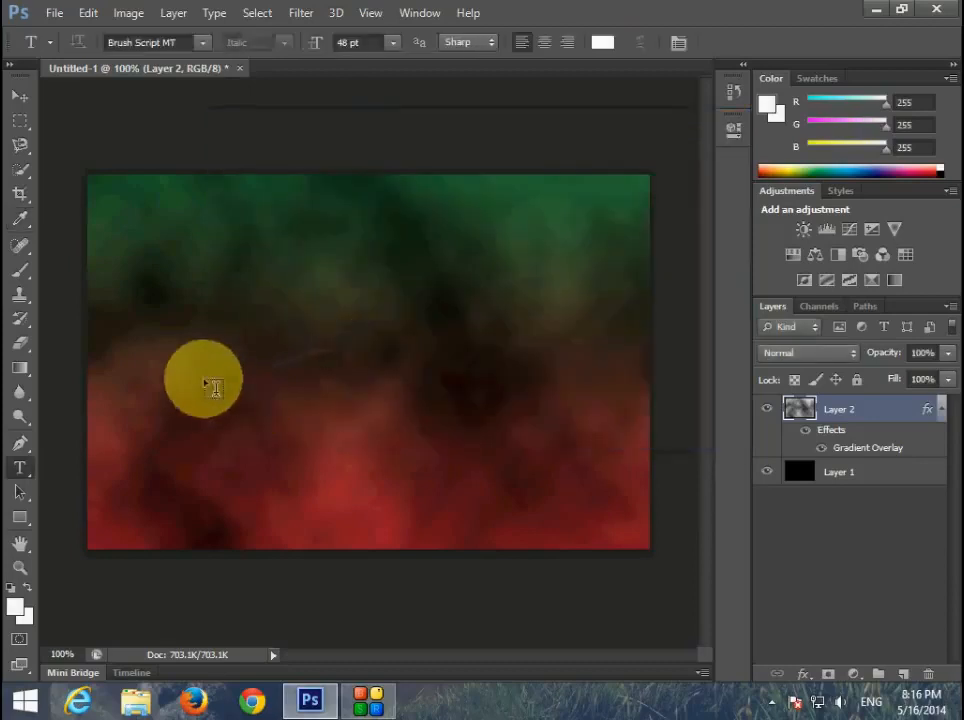
Step: Add the text "Bright Effect" in 48 pt Brush Script MT across the canvas's left half and commit it
{"action": "left_click", "coordinate": [133, 348]}
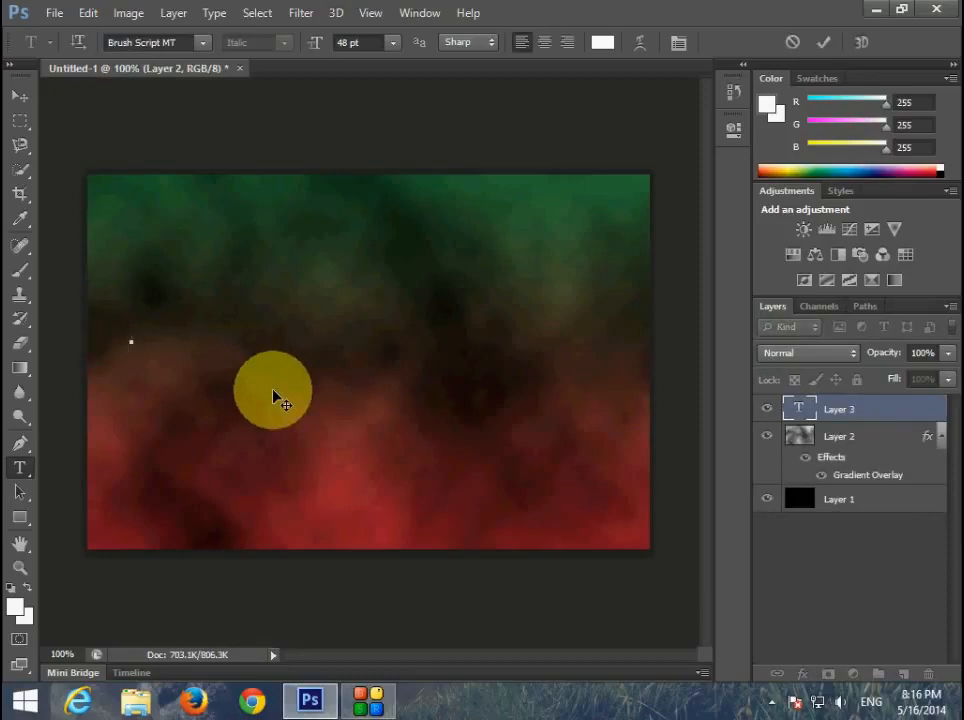
{"action": "type", "text": "B"}
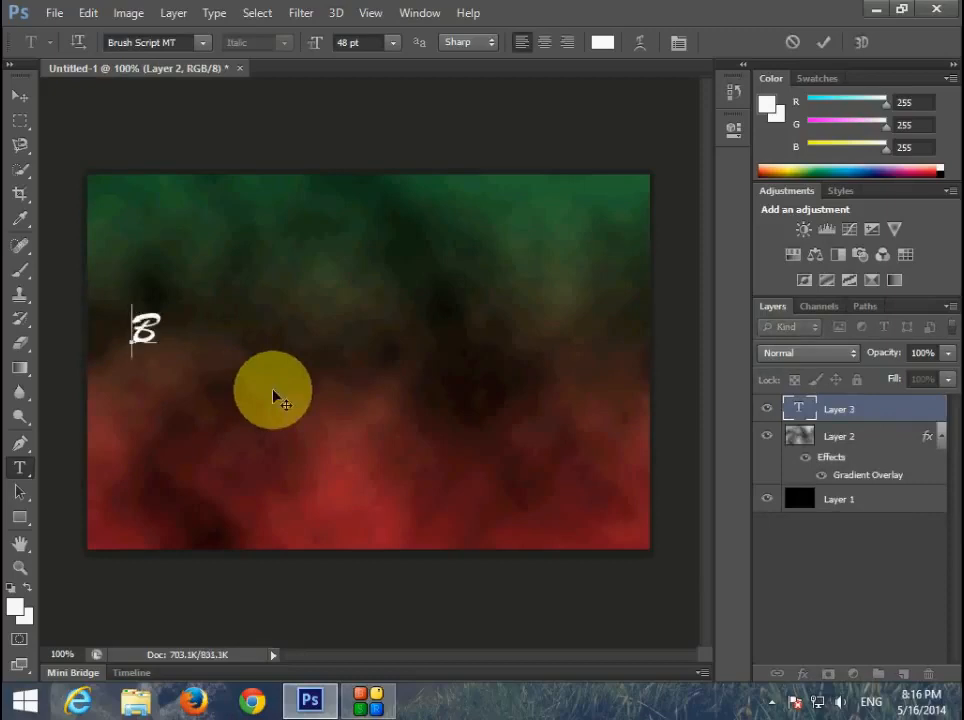
{"action": "type", "text": "right"}
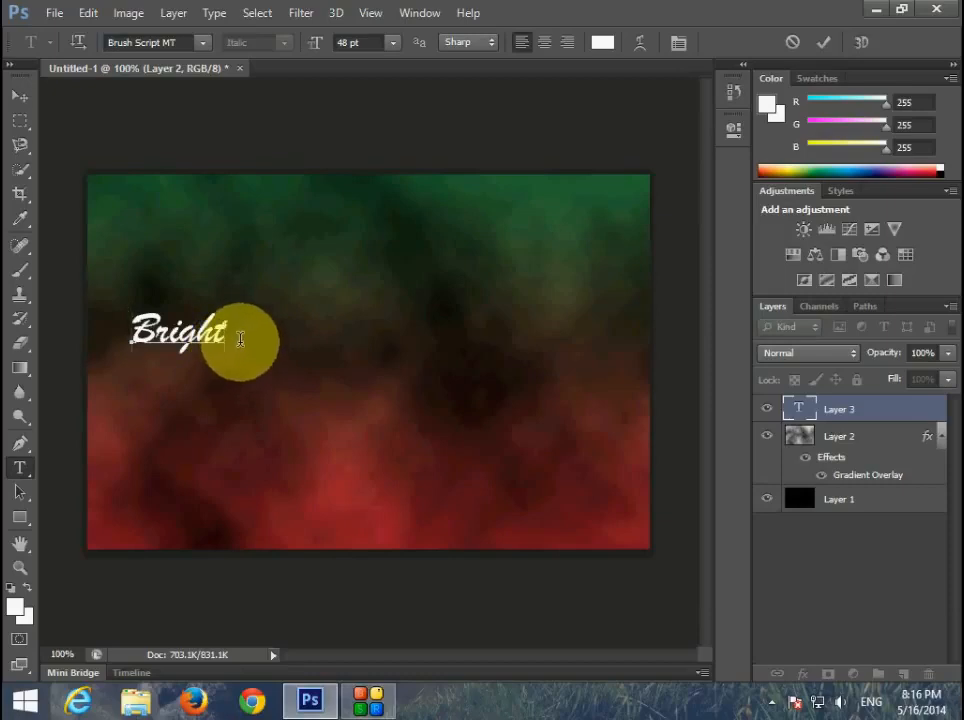
{"action": "type", "text": "."}
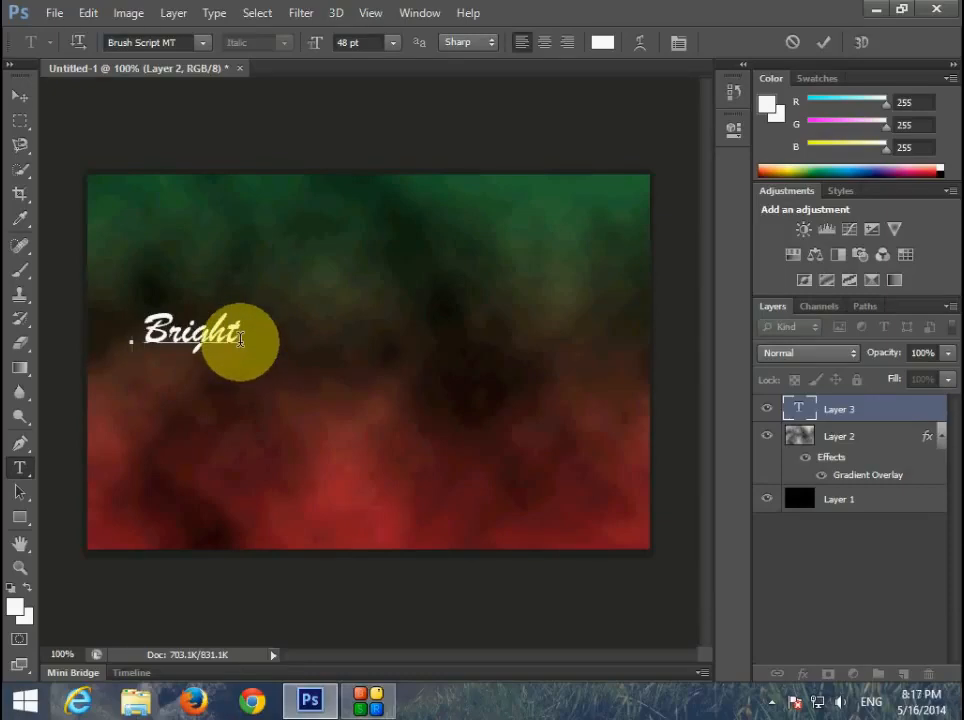
{"action": "key", "text": "BackSpace"}
{"action": "key", "text": "End"}
{"action": "type", "text": "E"}
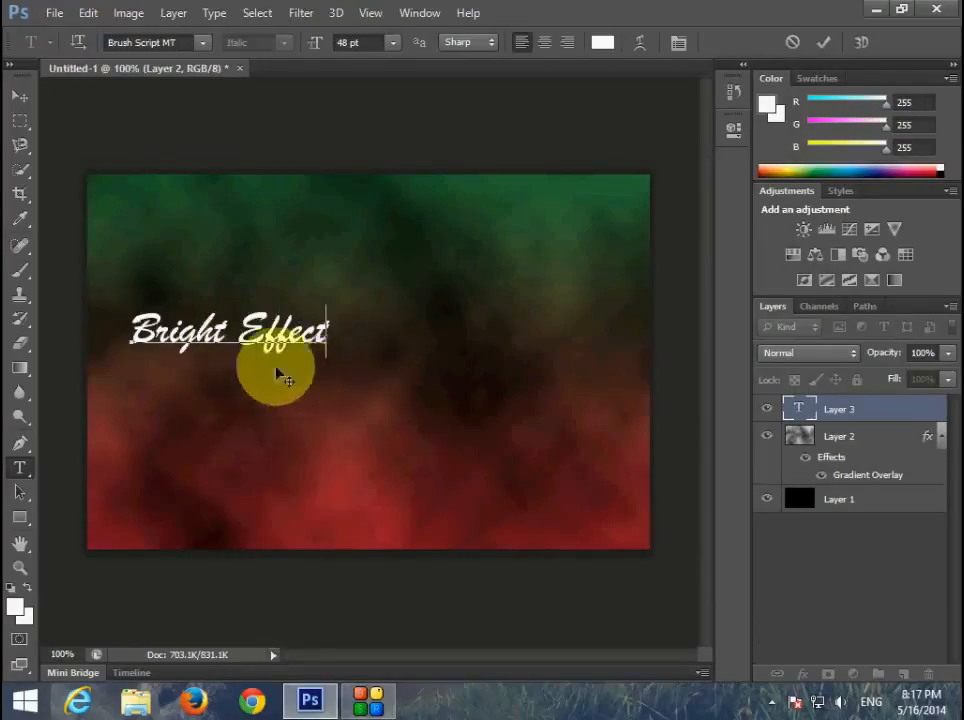
{"action": "left_click", "coordinate": [825, 45]}
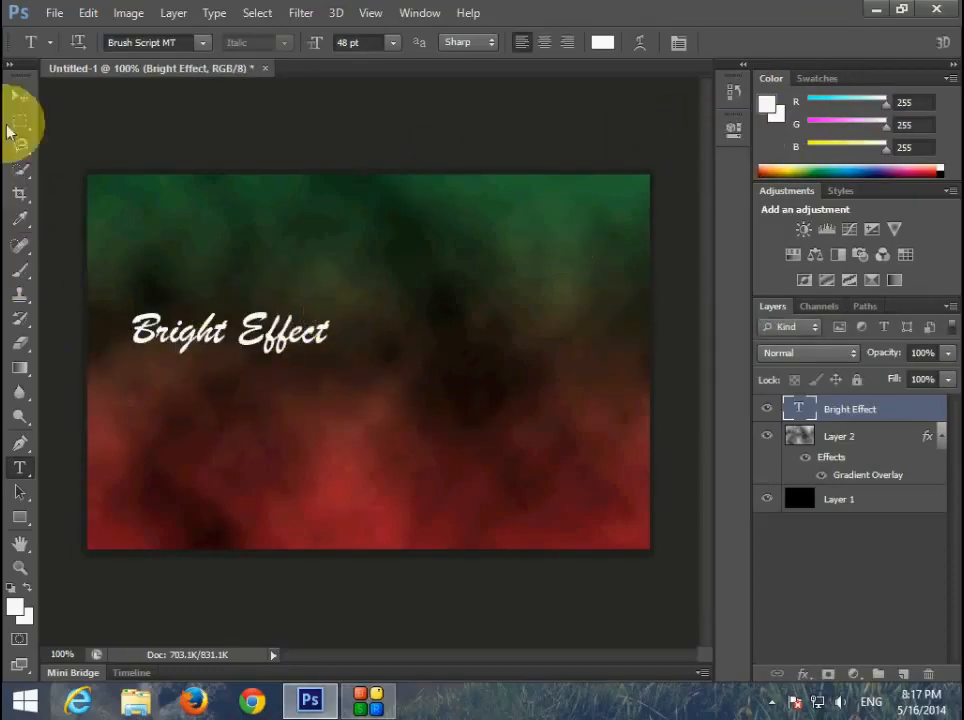
Step: Scale the "Bright Effect" text to about 247% width and 358% height, centre it on the canvas, and commit the transform
{"action": "left_click", "coordinate": [17, 98]}
{"action": "left_click_drag", "start_coordinate": [329, 353], "coordinate": [600, 454]}
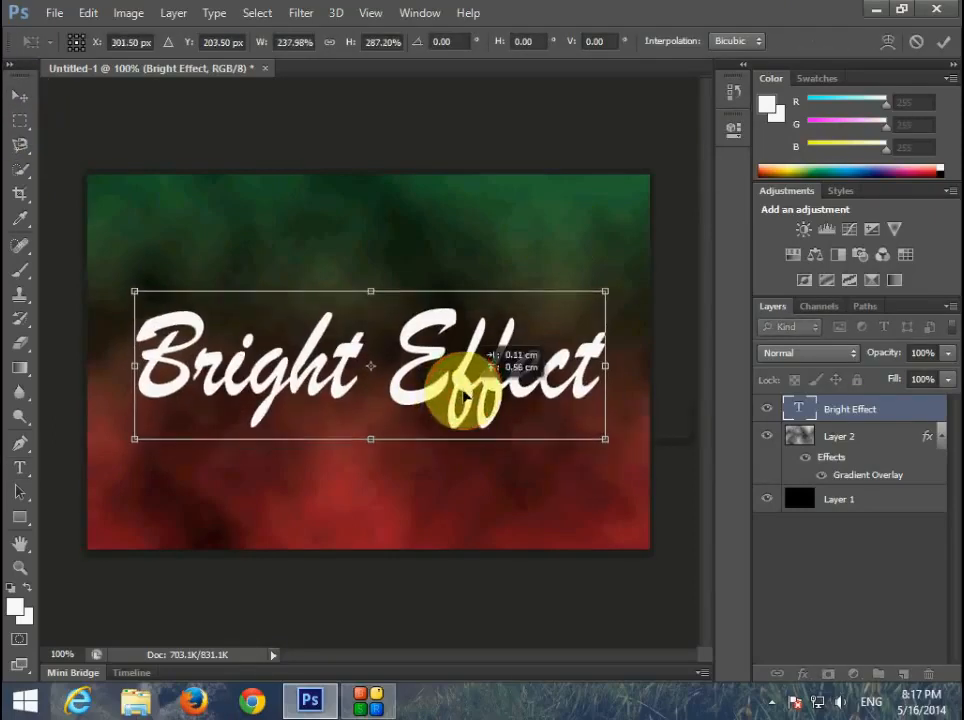
{"action": "left_click_drag", "start_coordinate": [130, 300], "coordinate": [128, 270]}
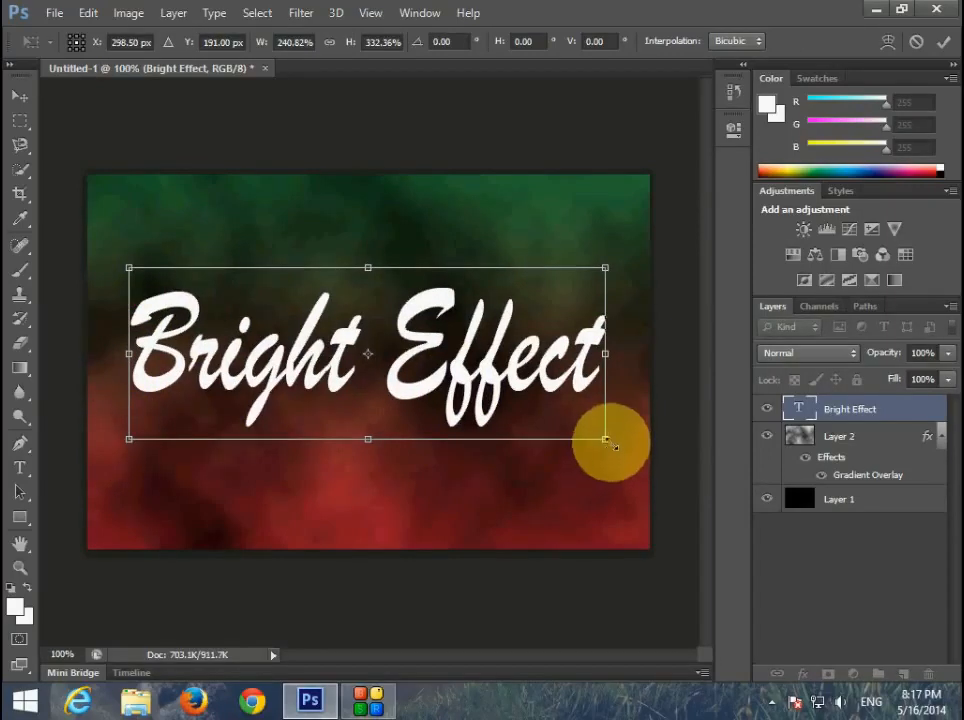
{"action": "left_click_drag", "start_coordinate": [608, 443], "coordinate": [620, 455]}
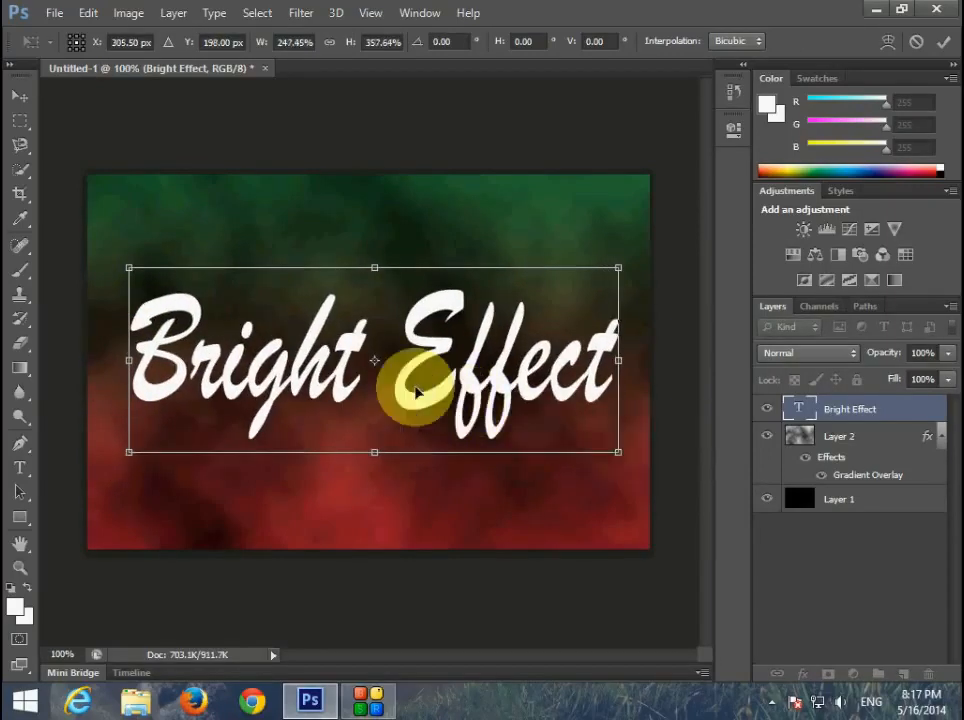
{"action": "left_click_drag", "start_coordinate": [418, 392], "coordinate": [415, 385]}
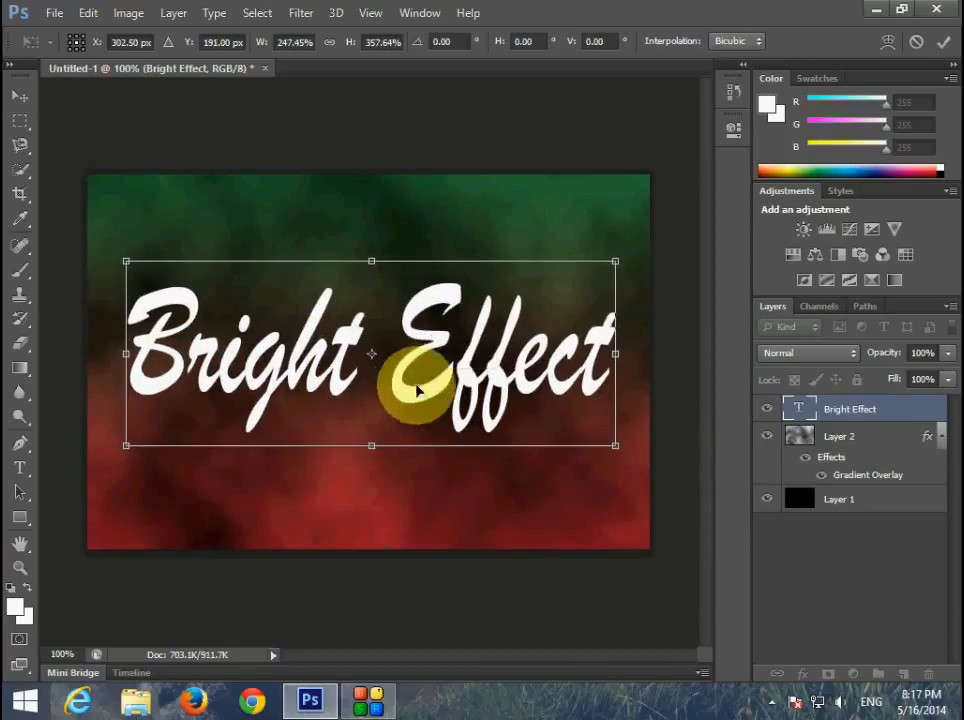
{"action": "left_click", "coordinate": [943, 42]}
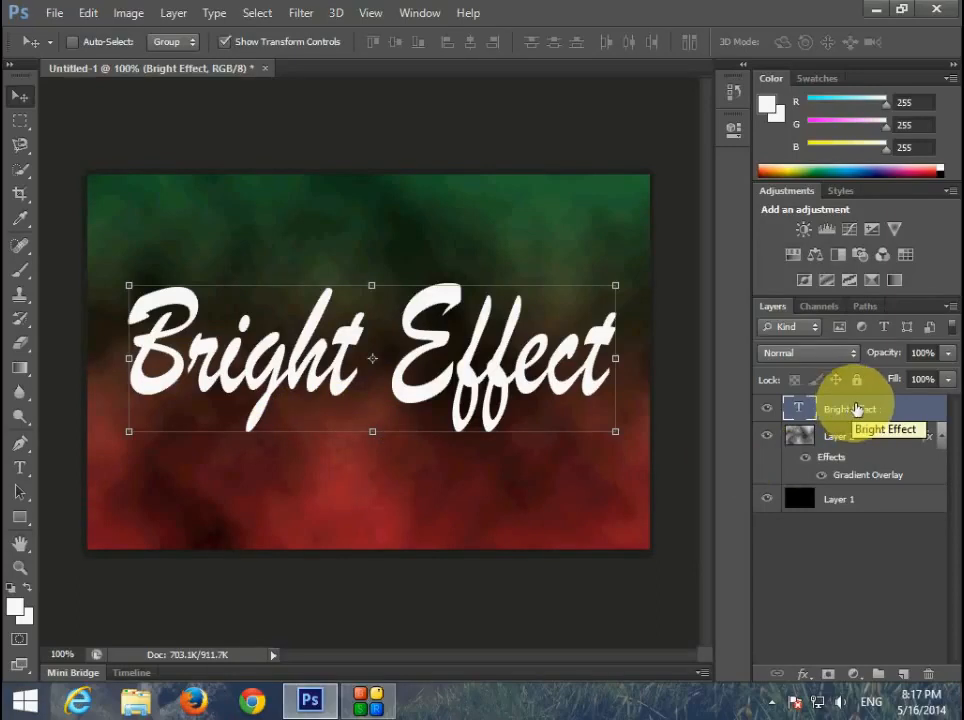
Step: Add a Bevel & Emboss style to the "Bright Effect" text layer, with Contour at about 34% range and Texture enabled
{"action": "key", "text": "space"}
{"action": "double_click", "coordinate": [925, 415]}
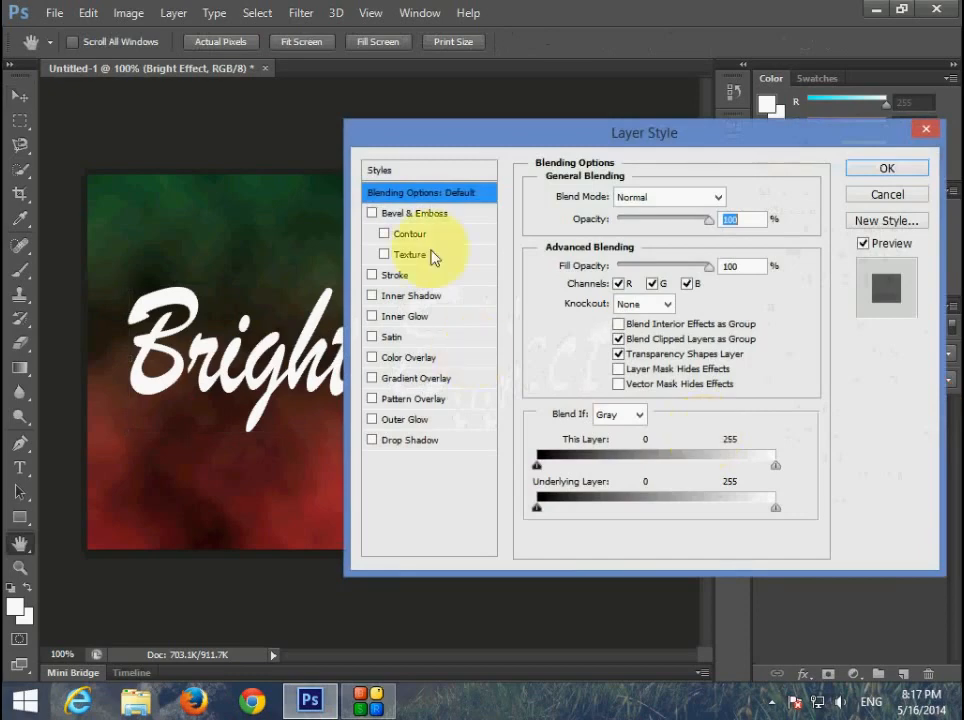
{"action": "left_click_drag", "start_coordinate": [695, 144], "coordinate": [710, 129]}
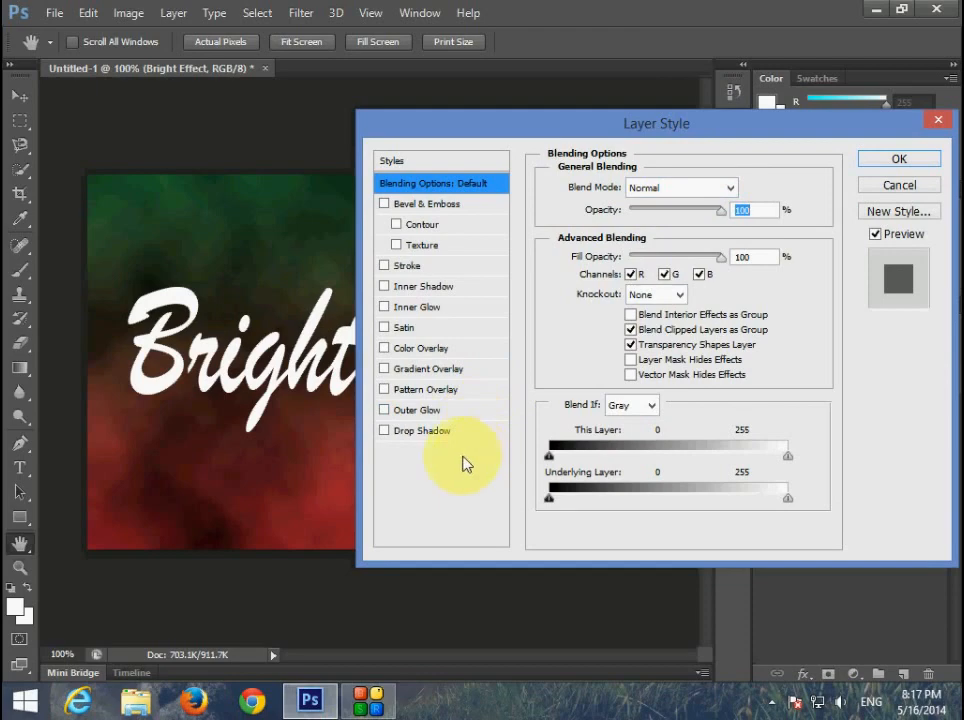
{"action": "left_click", "coordinate": [456, 207]}
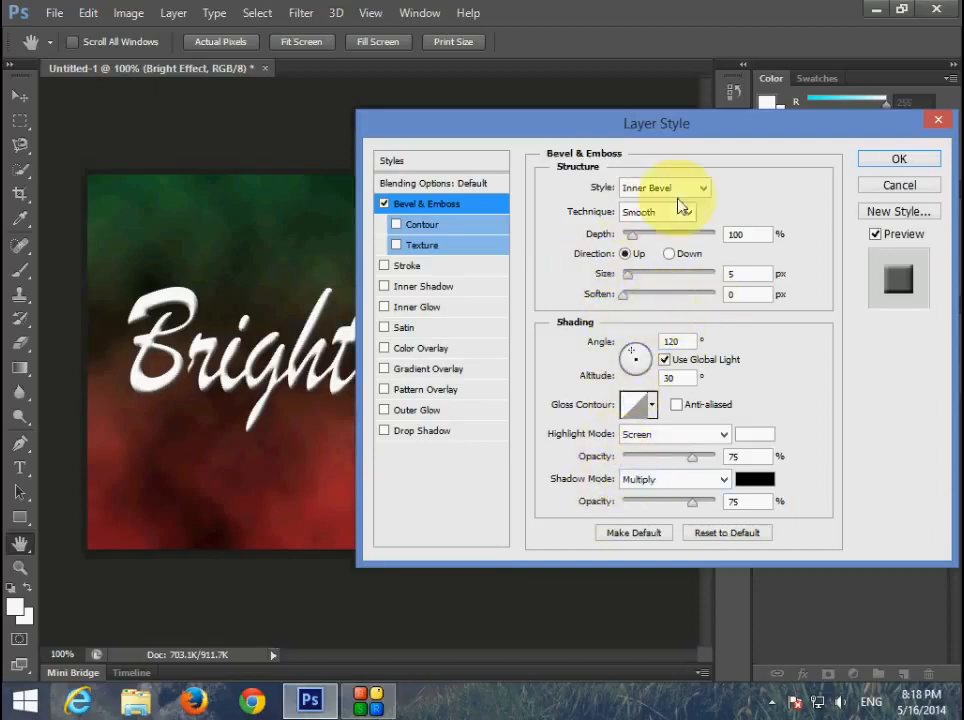
{"action": "left_click", "coordinate": [443, 226]}
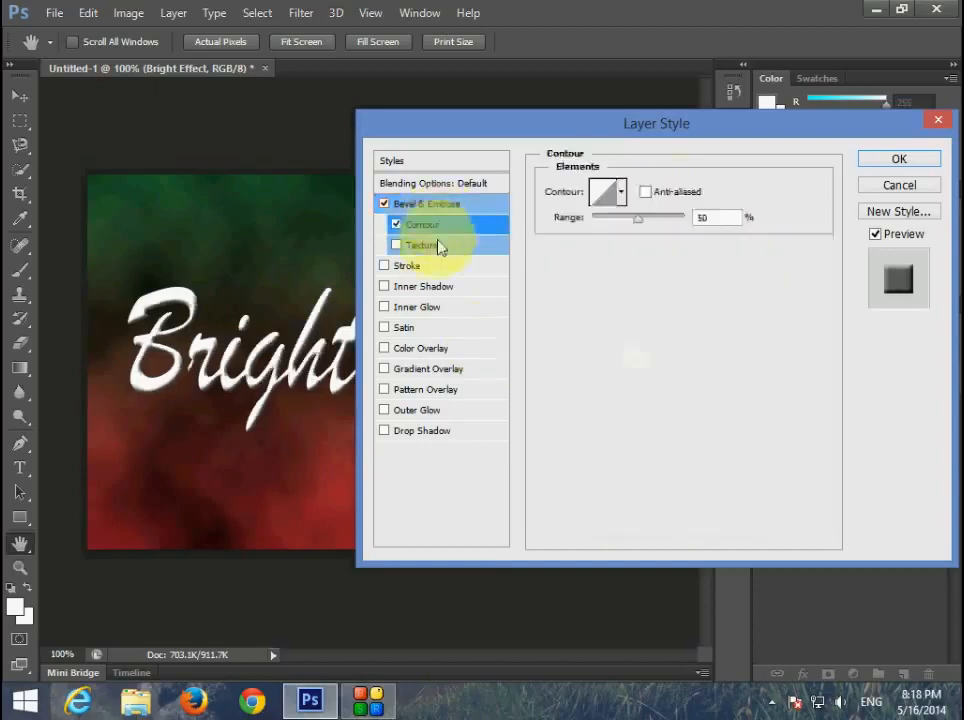
{"action": "left_click", "coordinate": [641, 222]}
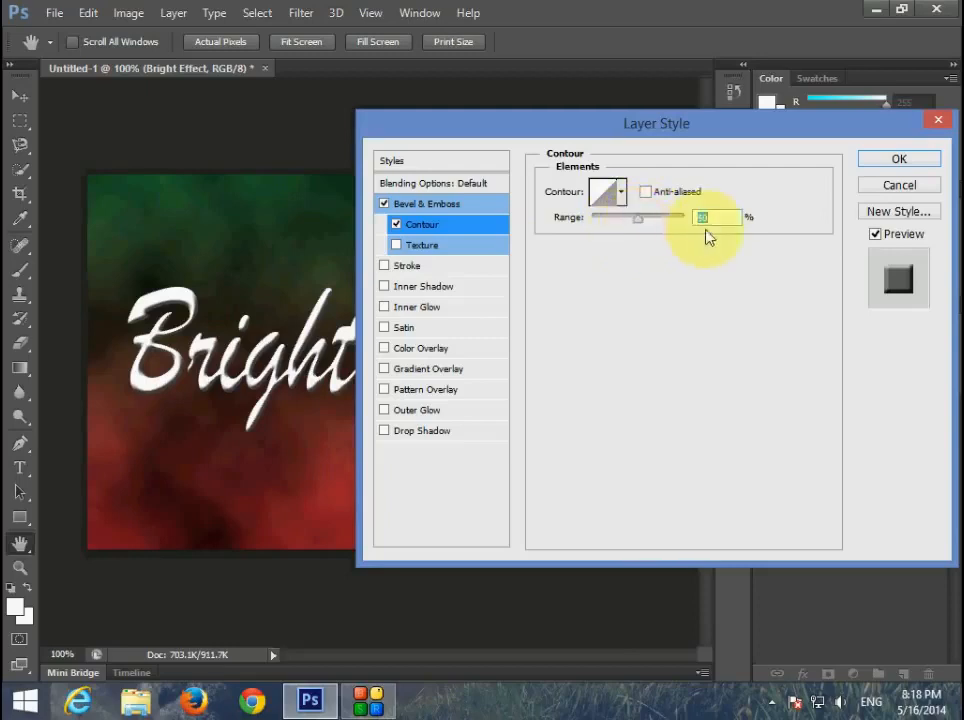
{"action": "left_click_drag", "start_coordinate": [637, 222], "coordinate": [626, 228]}
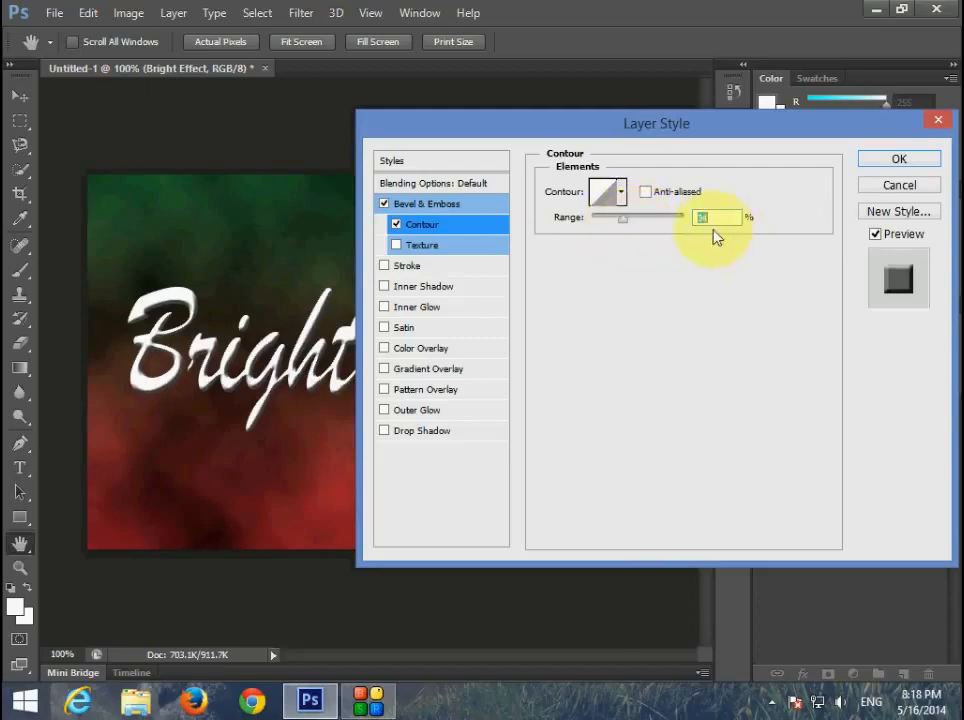
{"action": "left_click", "coordinate": [430, 246]}
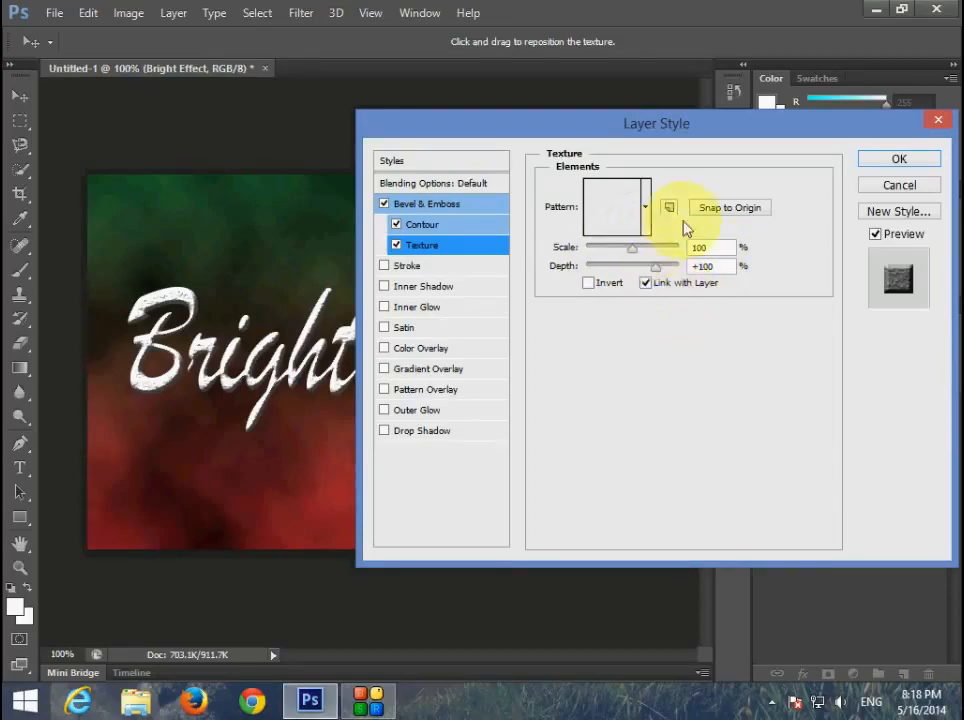
Step: Add an Inner Shadow with 3 px distance, 54% choke and 1 px size, and an Outer Glow with increased spread
{"action": "left_click", "coordinate": [431, 288]}
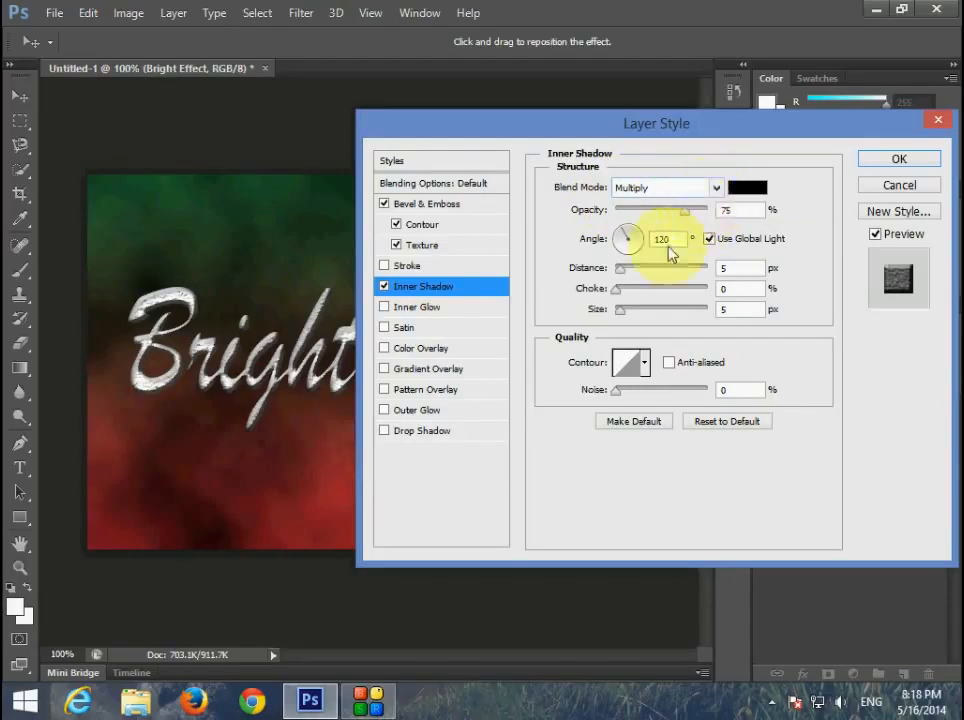
{"action": "left_click_drag", "start_coordinate": [621, 271], "coordinate": [626, 275]}
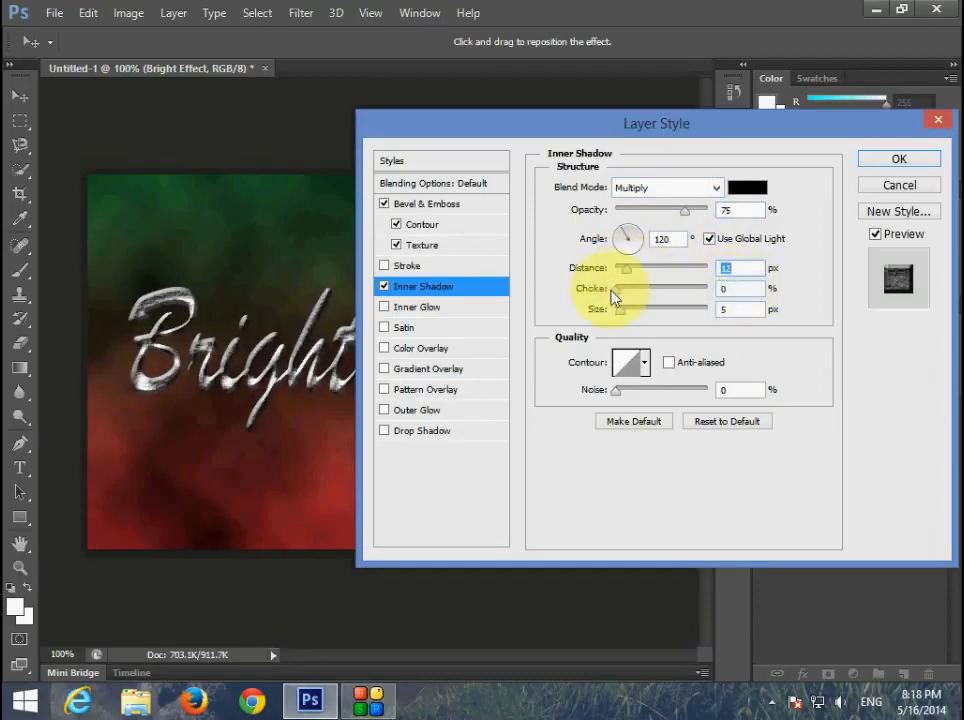
{"action": "mouse_move", "coordinate": [617, 292]}
{"action": "left_mouse_down"}
{"action": "mouse_move", "coordinate": [667, 297]}
{"action": "mouse_move", "coordinate": [631, 266]}
{"action": "mouse_move", "coordinate": [636, 281]}
{"action": "mouse_move", "coordinate": [621, 289]}
{"action": "left_mouse_up"}
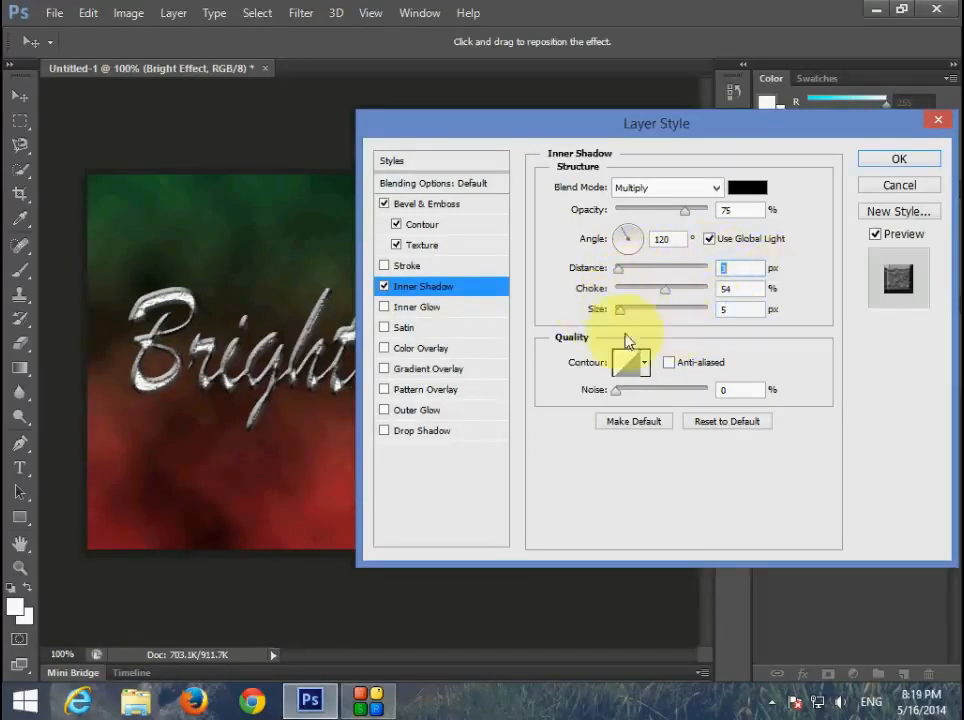
{"action": "left_click_drag", "start_coordinate": [622, 318], "coordinate": [619, 318]}
{"action": "left_click", "coordinate": [743, 316]}
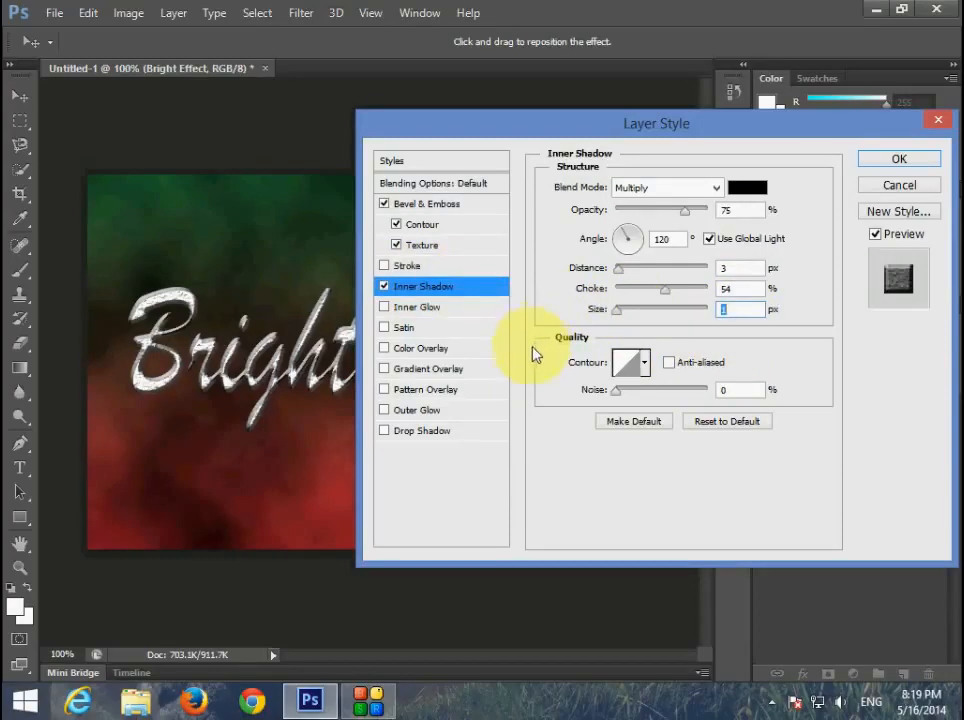
{"action": "left_click", "coordinate": [418, 411]}
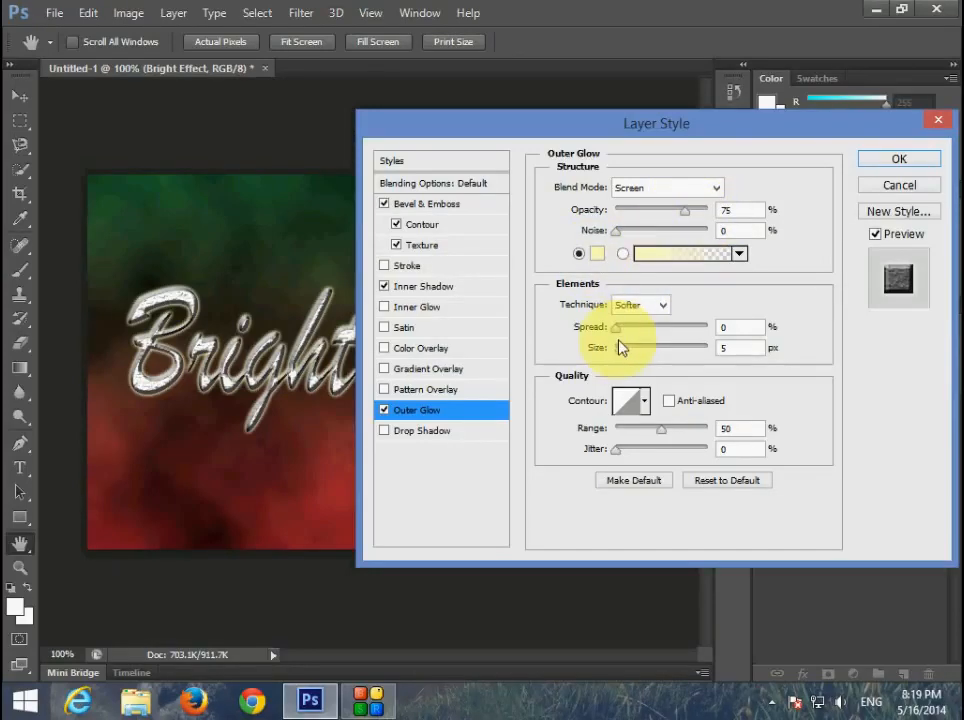
{"action": "left_click_drag", "start_coordinate": [616, 327], "coordinate": [650, 335]}
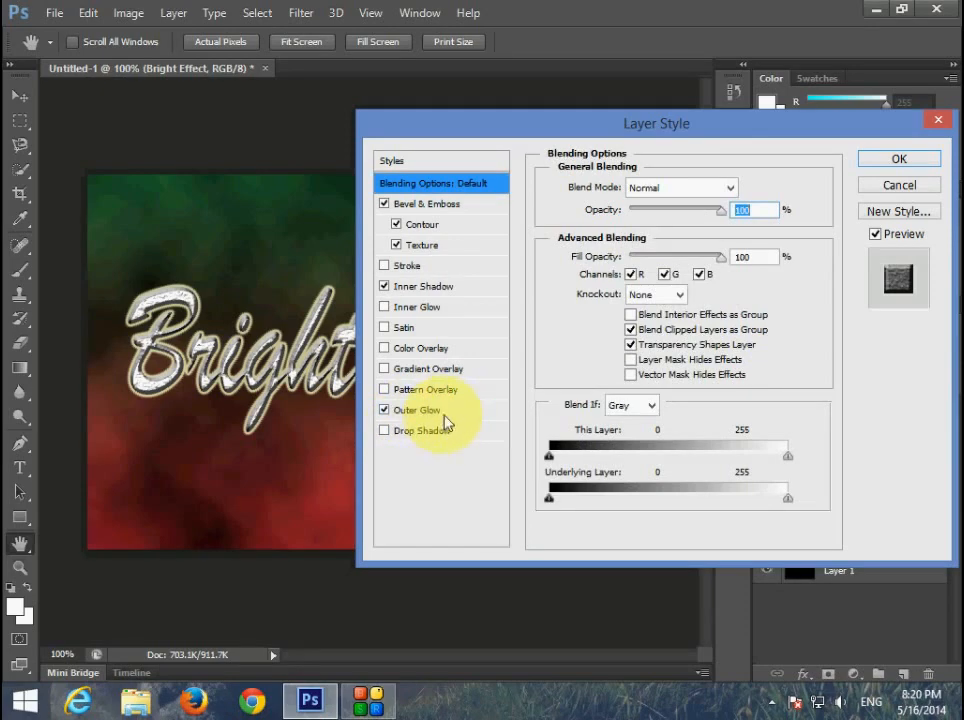
Step: Add a Gradient Overlay using the "Blue, Yellow, Blue" preset to the text and apply the layer style
{"action": "left_click", "coordinate": [452, 370]}
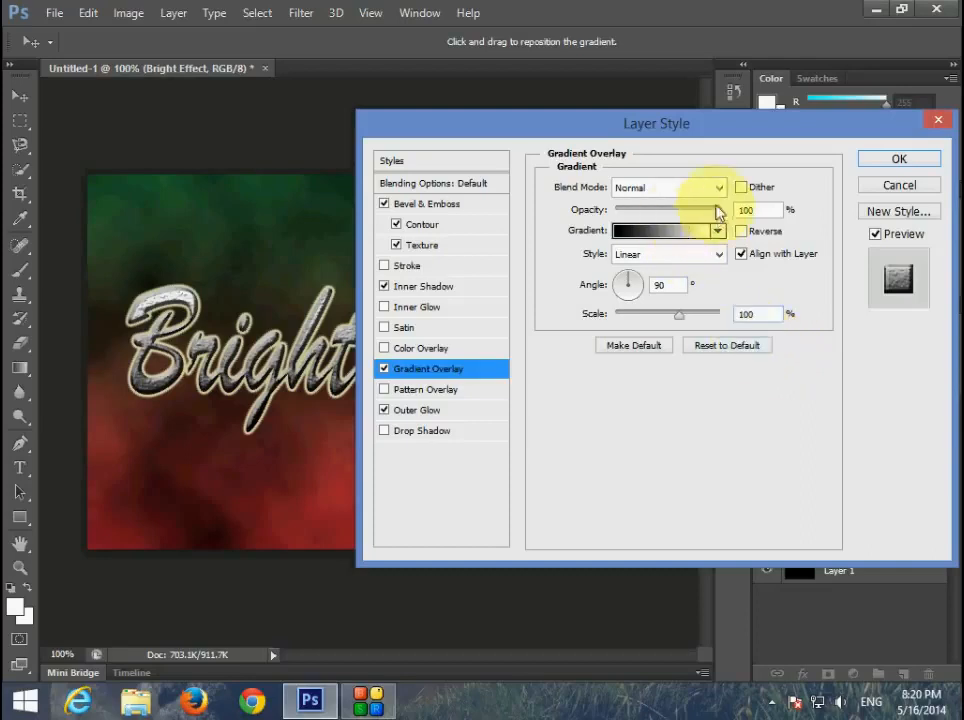
{"action": "left_click", "coordinate": [698, 237]}
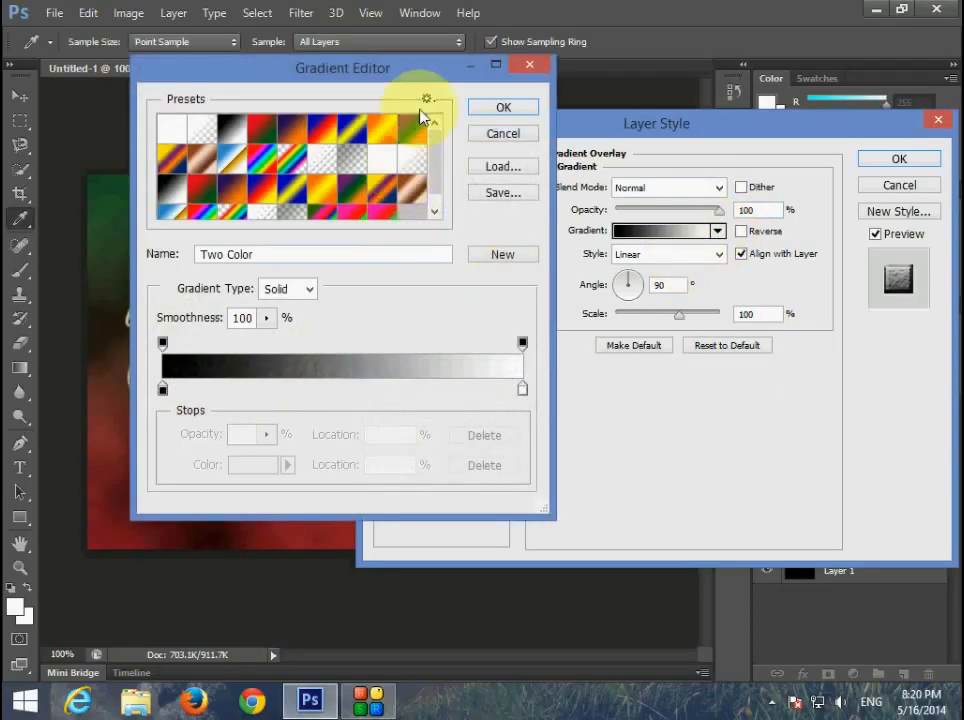
{"action": "left_click", "coordinate": [302, 128]}
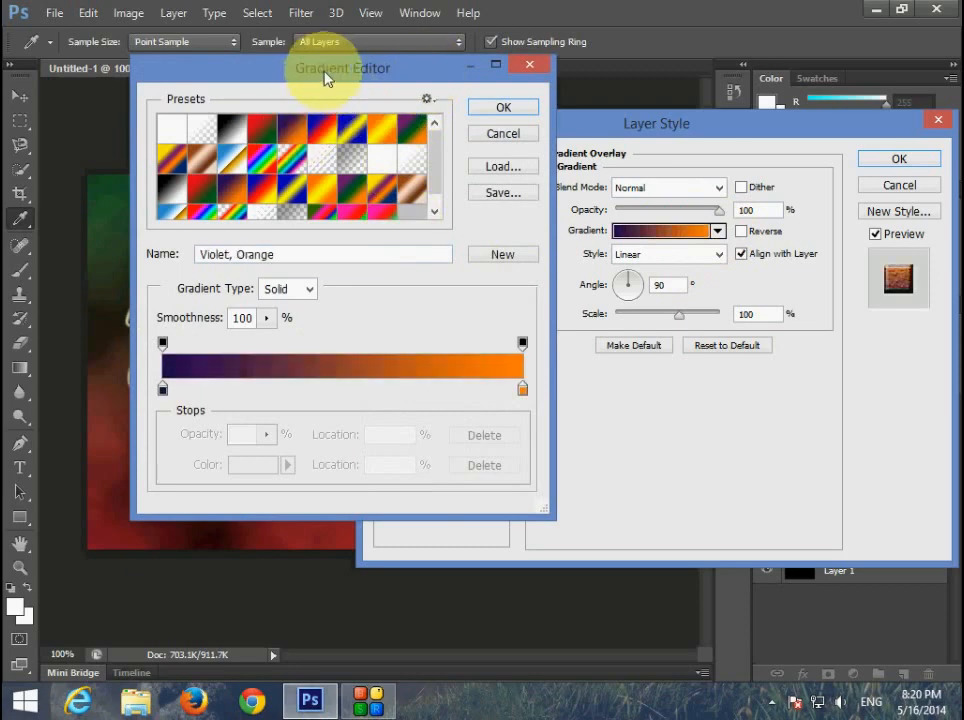
{"action": "left_click_drag", "start_coordinate": [397, 70], "coordinate": [597, 104]}
{"action": "left_click", "coordinate": [491, 221]}
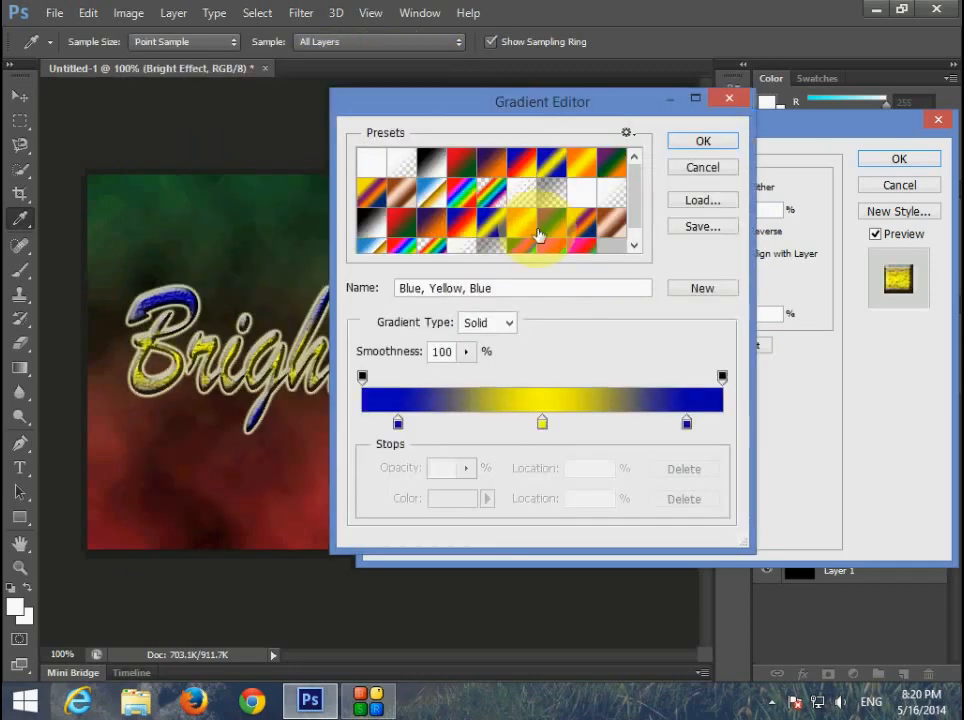
{"action": "left_click", "coordinate": [464, 224]}
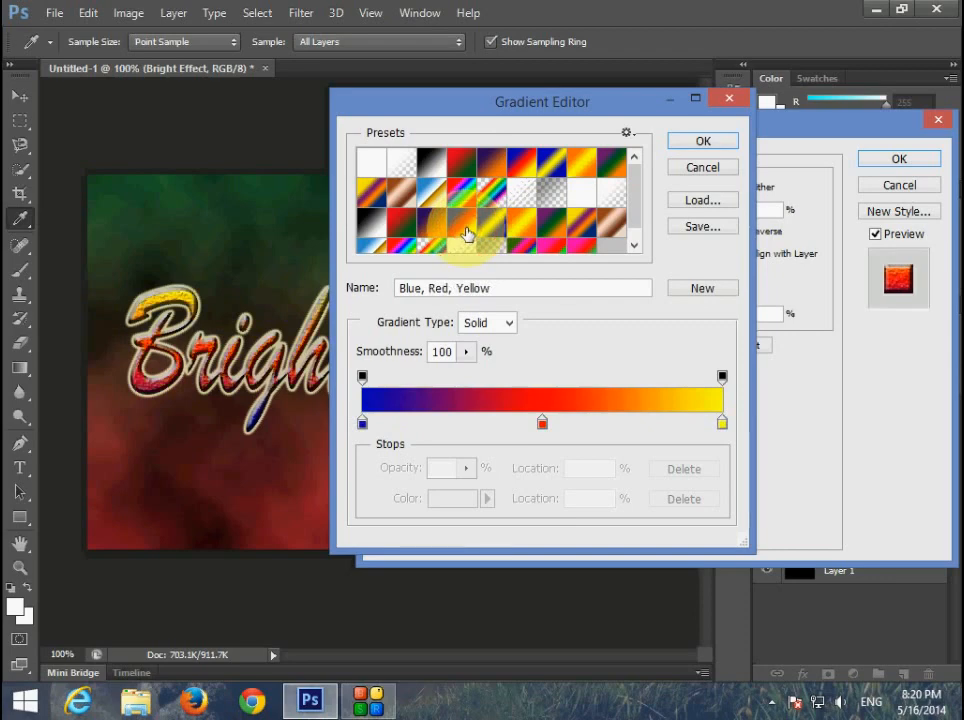
{"action": "left_click", "coordinate": [488, 229]}
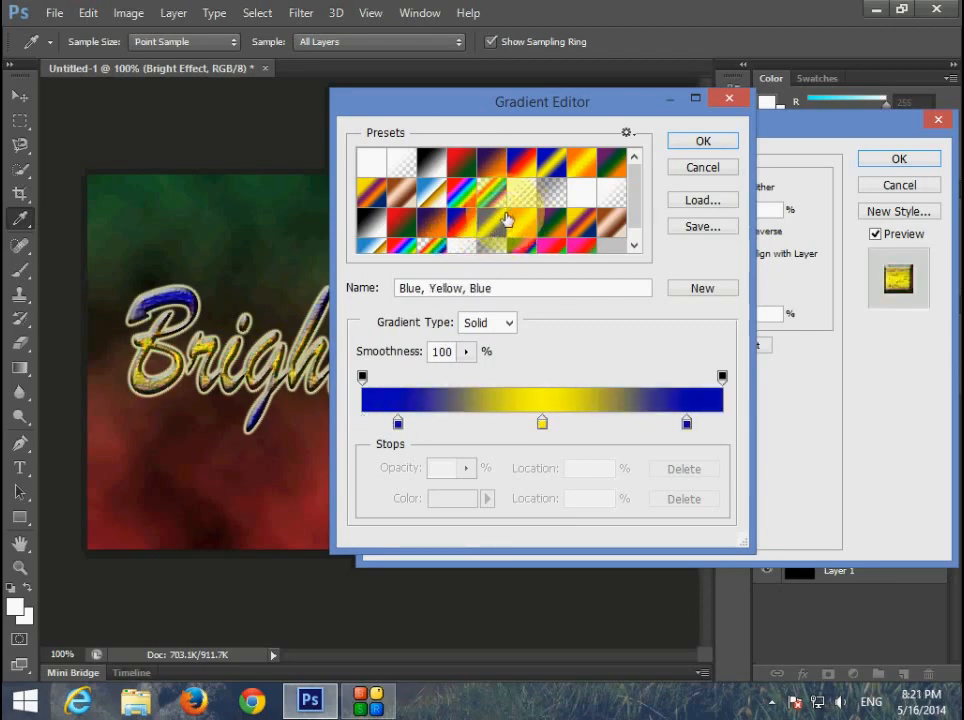
{"action": "left_click", "coordinate": [700, 143]}
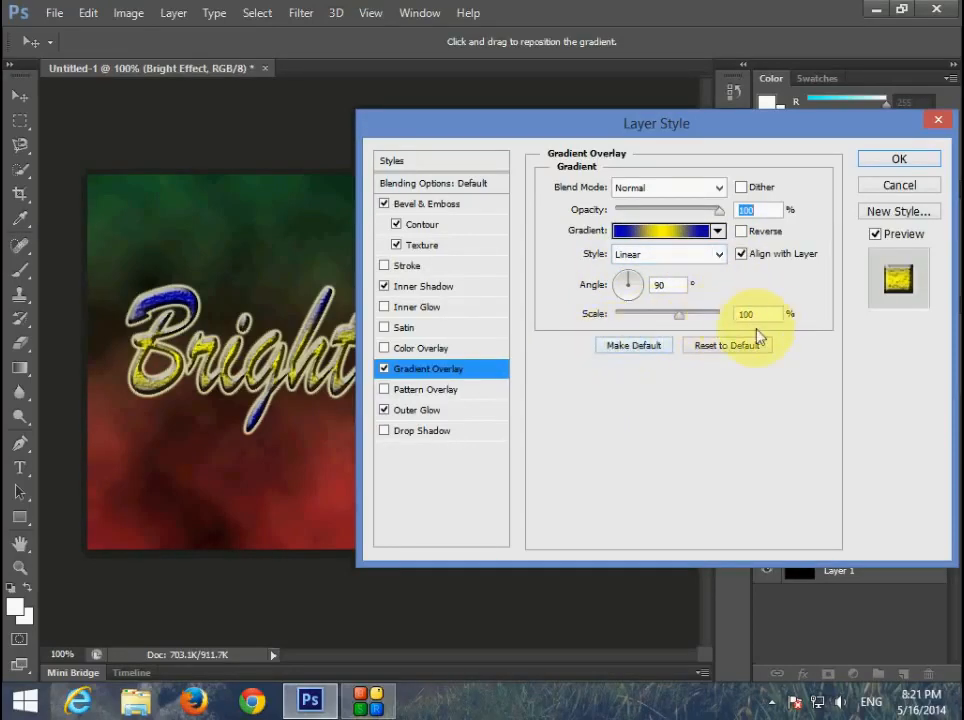
{"action": "left_click", "coordinate": [899, 159]}
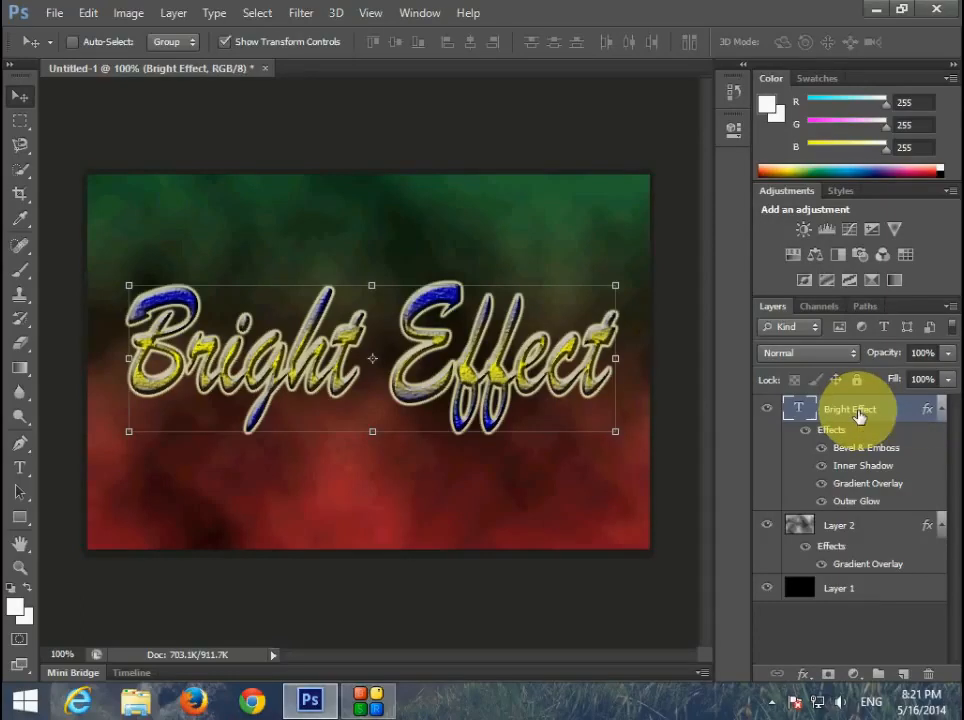
Step: Duplicate the "Bright Effect" text layer twice and hide the Inner Shadow and Outer Glow on the topmost copy
{"action": "key", "text": "ctrl+j"}
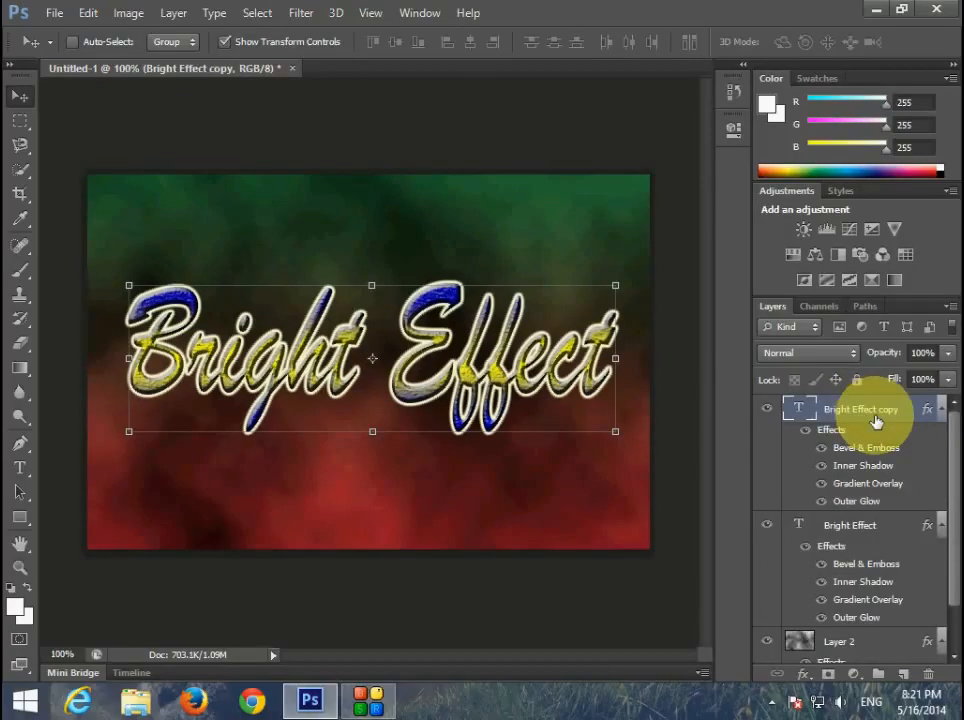
{"action": "key", "text": "ctrl+j"}
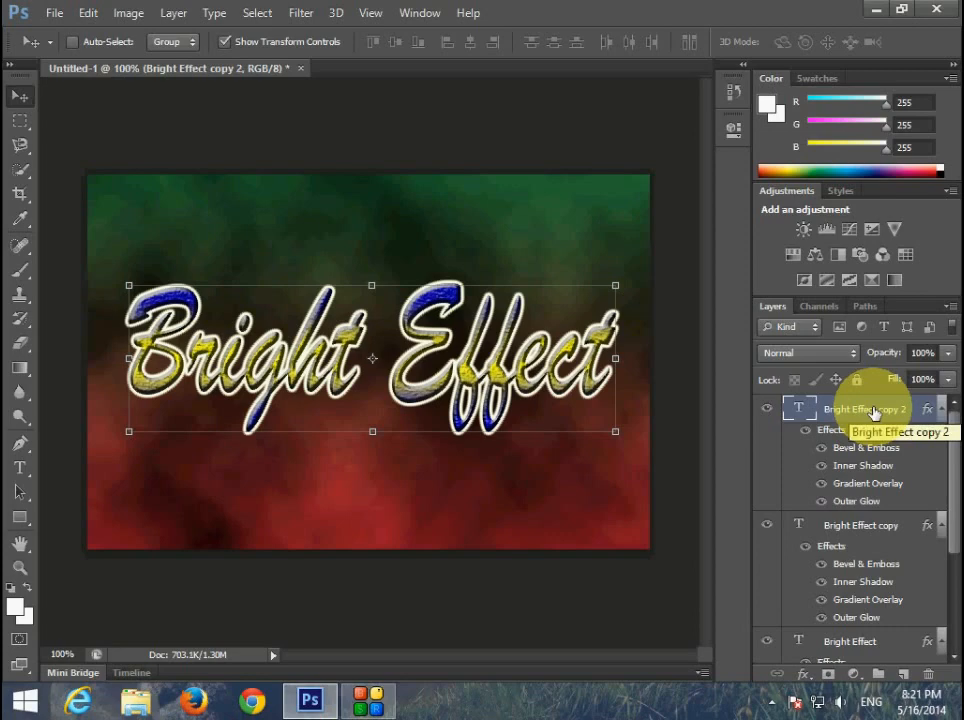
{"action": "left_click", "coordinate": [822, 468]}
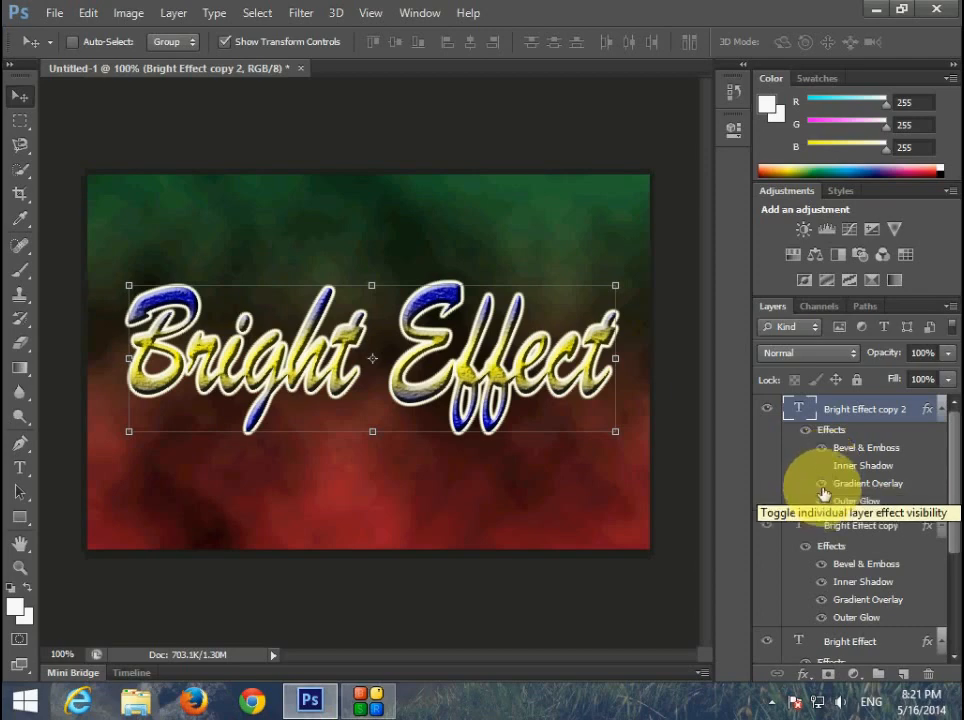
{"action": "left_click", "coordinate": [822, 503]}
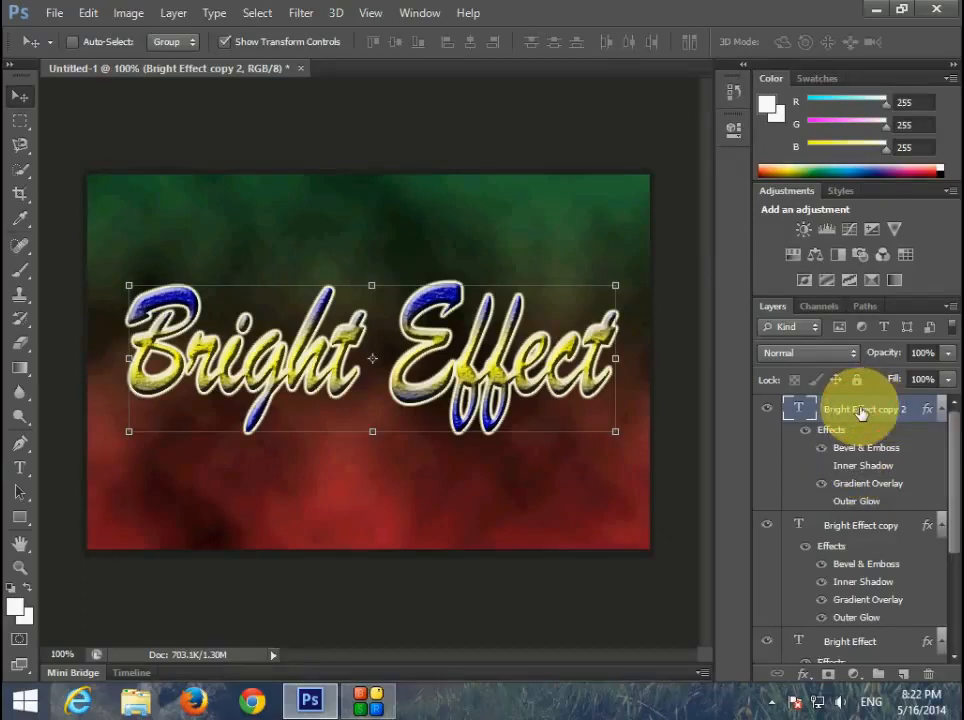
Step: Rasterize the topmost text copy and apply a Radial Blur with amount 100, Zoom method and Good quality
{"action": "left_click", "coordinate": [301, 14]}
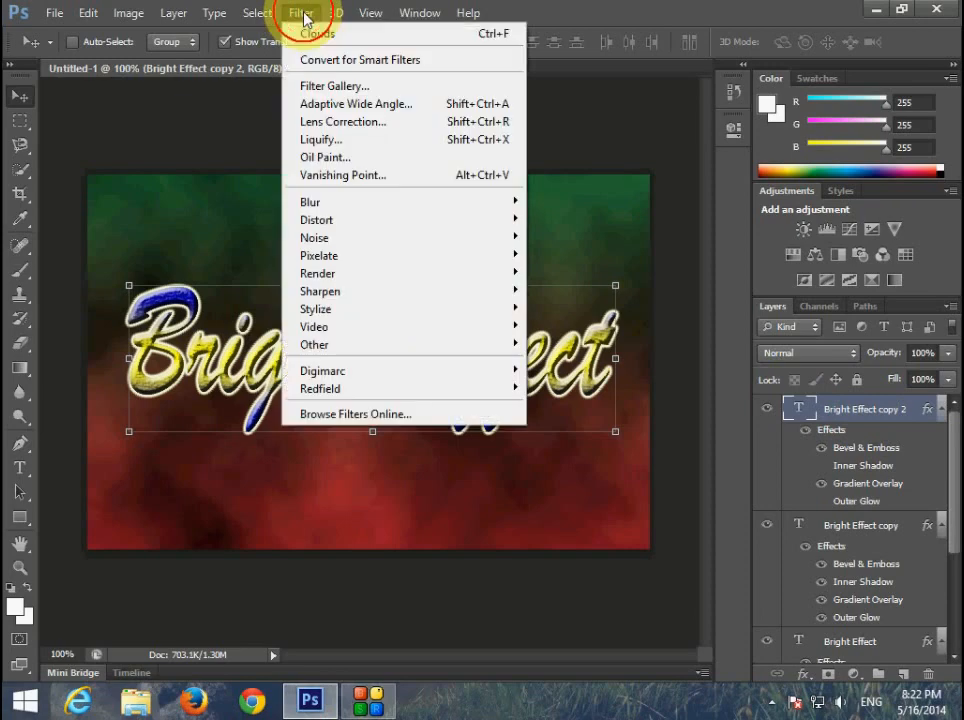
{"action": "mouse_move", "coordinate": [430, 205]}
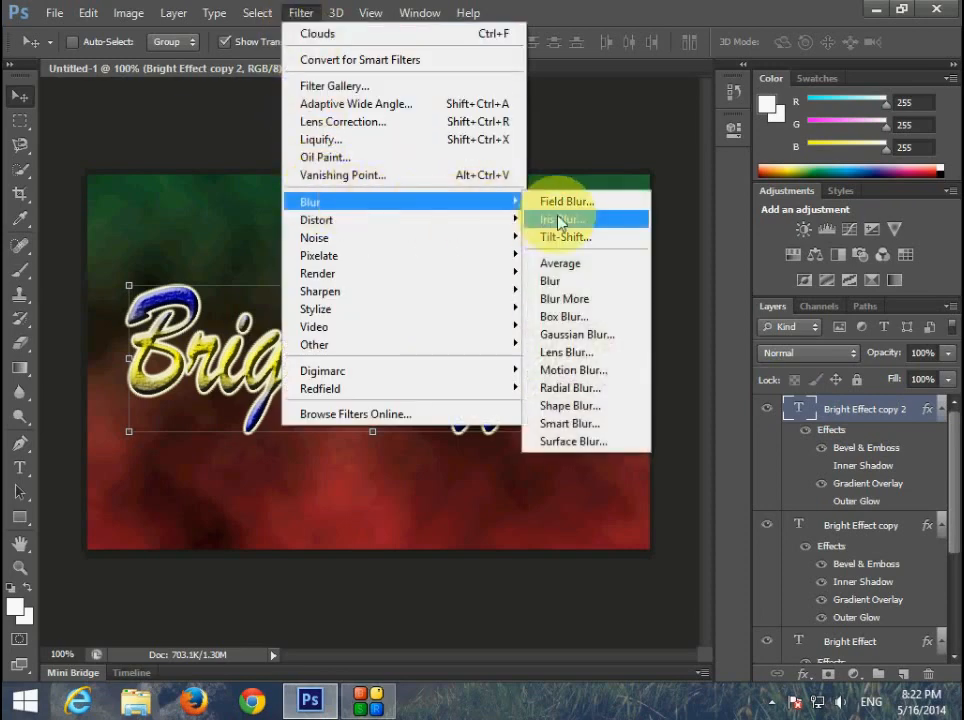
{"action": "left_click", "coordinate": [572, 387]}
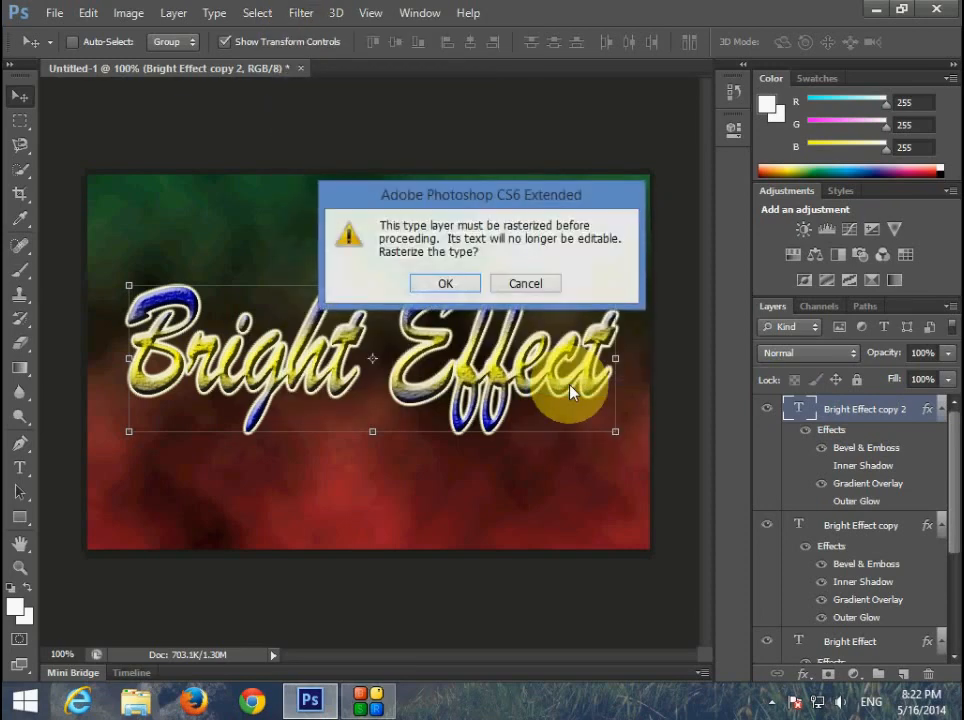
{"action": "left_click", "coordinate": [447, 284]}
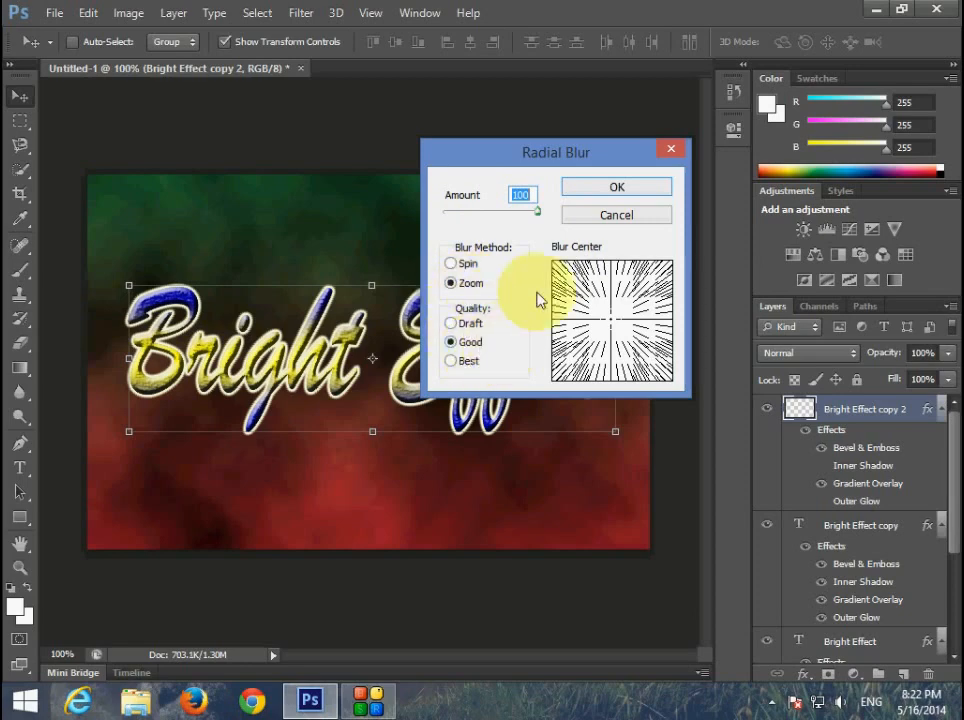
{"action": "left_click", "coordinate": [619, 187]}
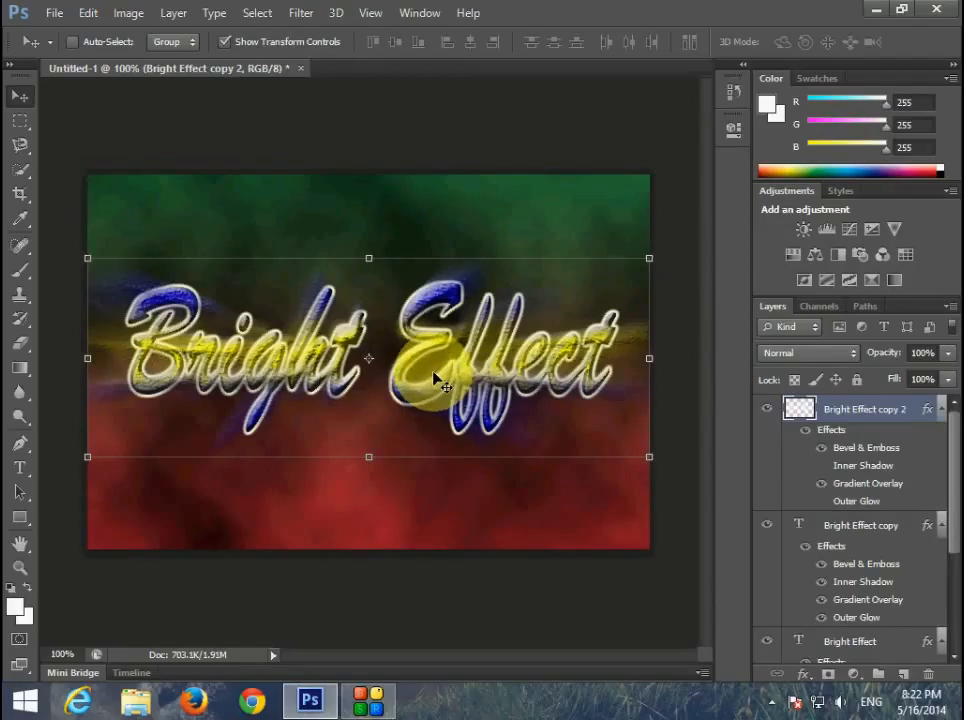
Step: Duplicate the blurred text layer and set the duplicate's opacity to 45%
{"action": "left_click", "coordinate": [875, 416]}
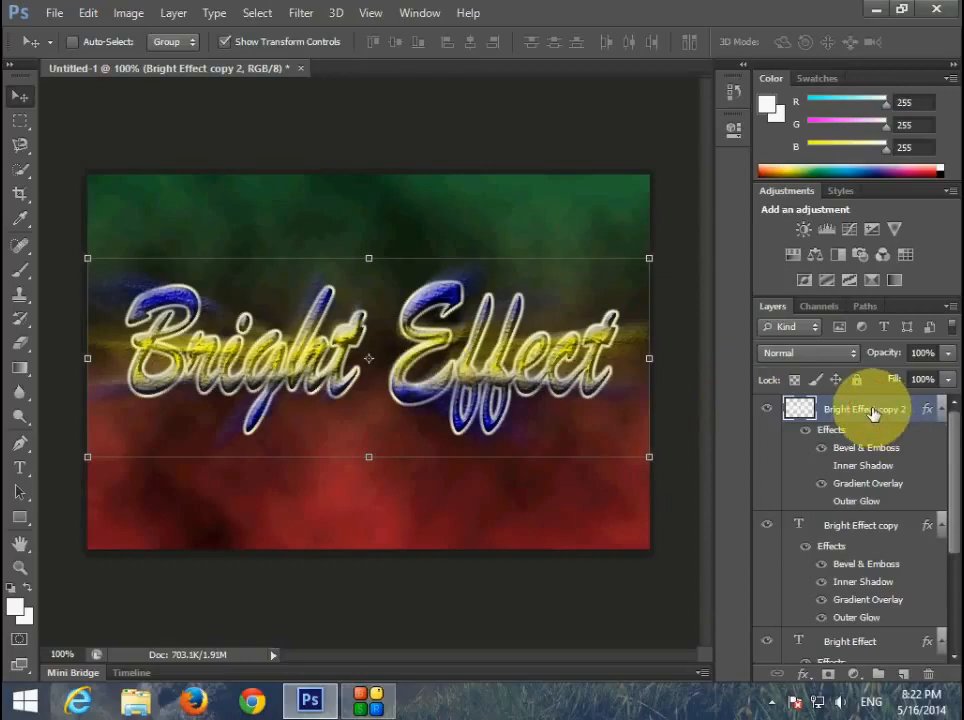
{"action": "key", "text": "ctrl+j"}
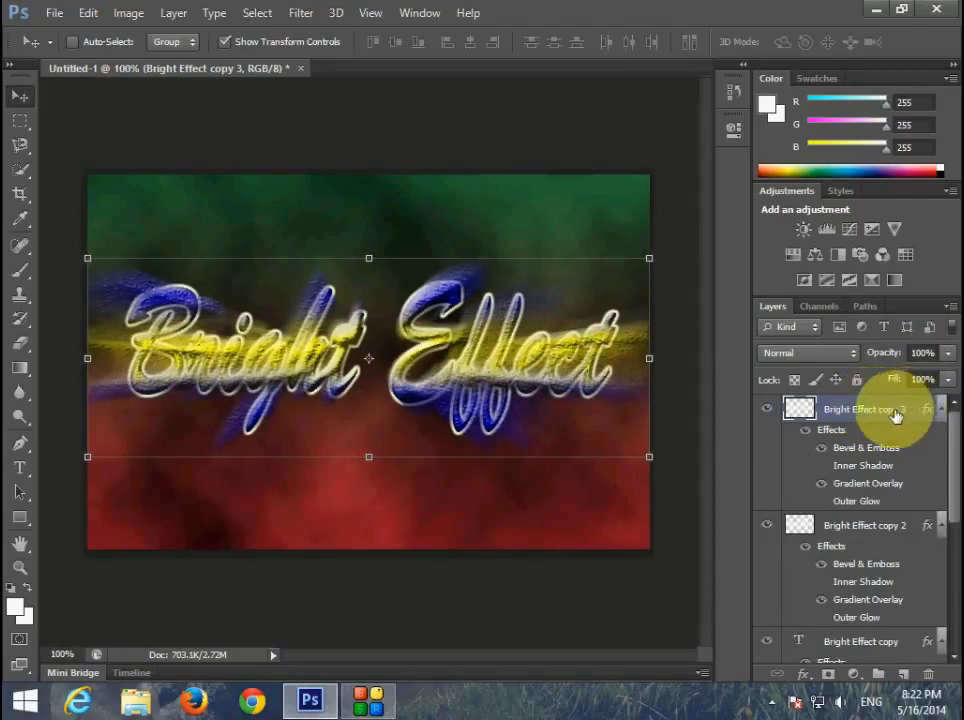
{"action": "left_click", "coordinate": [947, 352]}
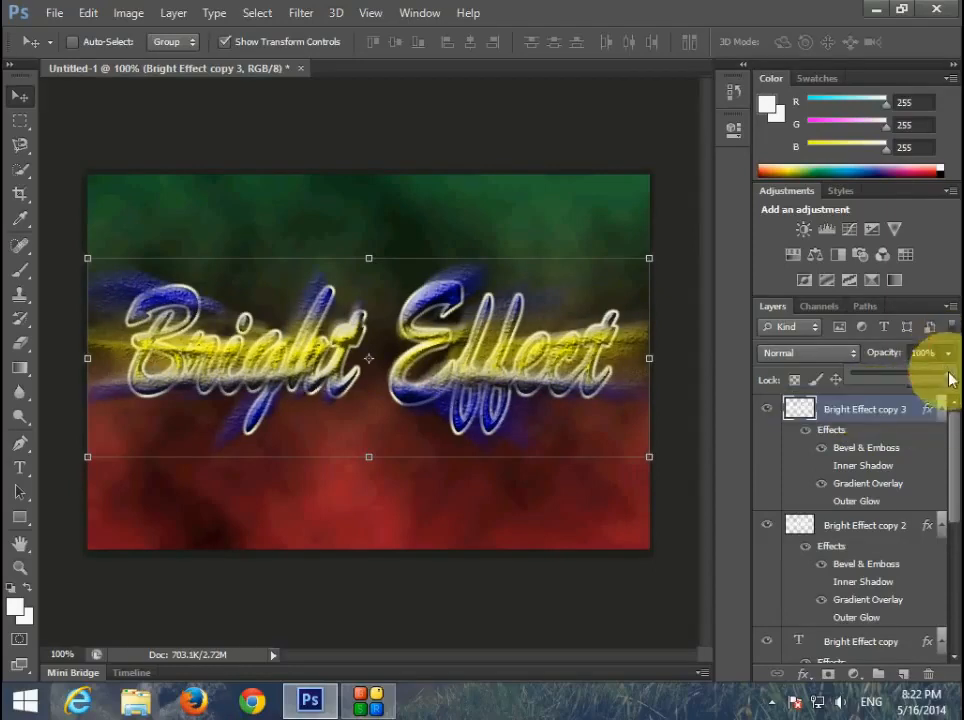
{"action": "left_click_drag", "start_coordinate": [930, 383], "coordinate": [898, 382]}
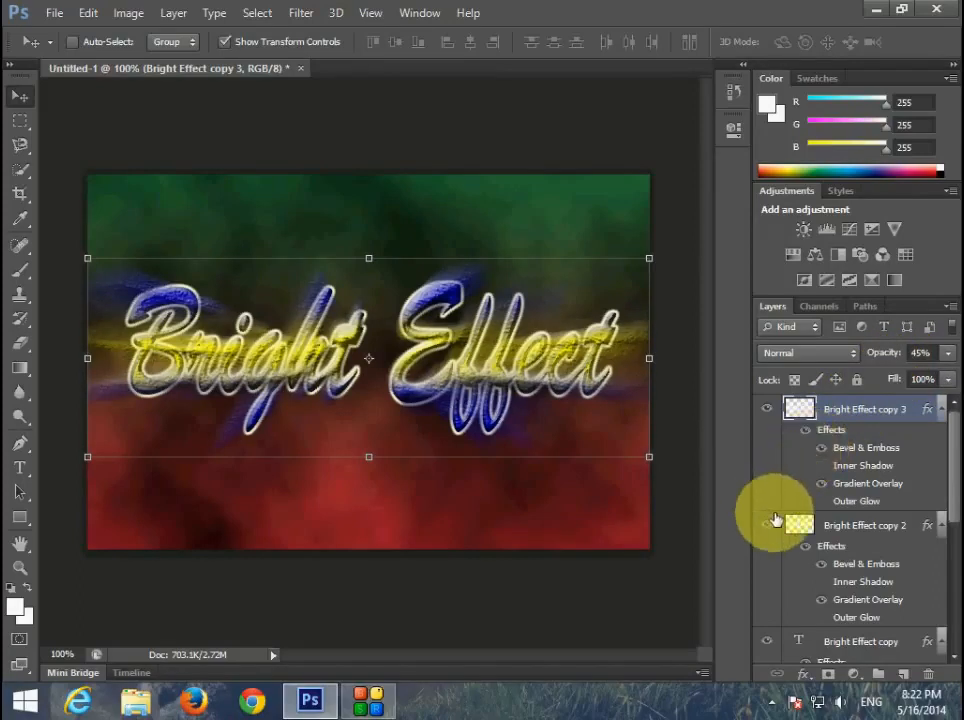
Step: Add a black (000000) Solid Color fill layer above all the text layers
{"action": "left_click", "coordinate": [905, 677]}
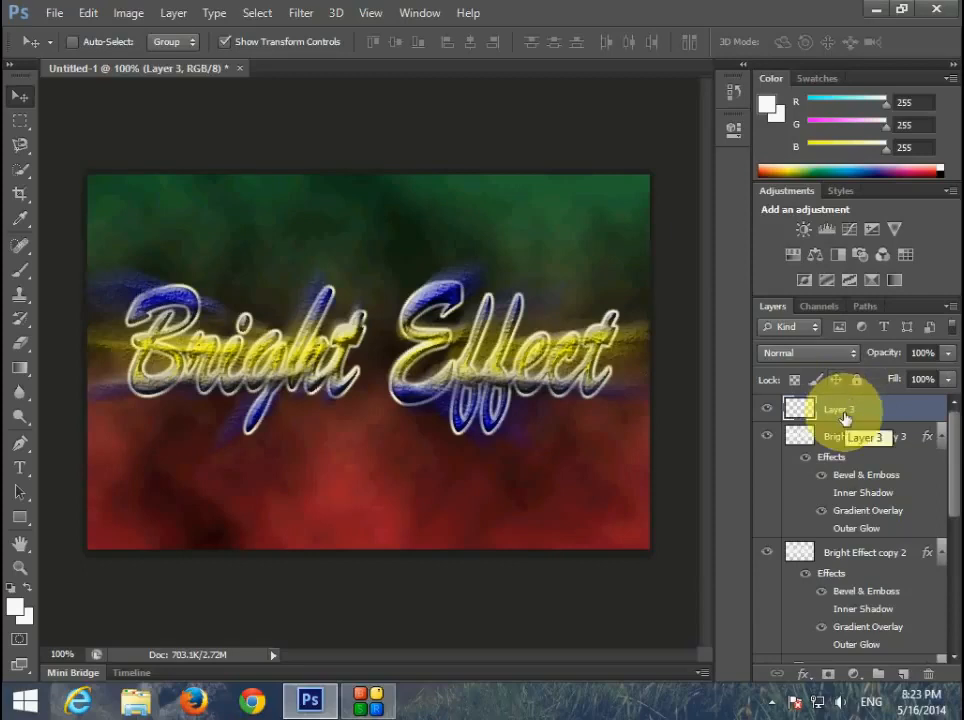
{"action": "left_click", "coordinate": [861, 680]}
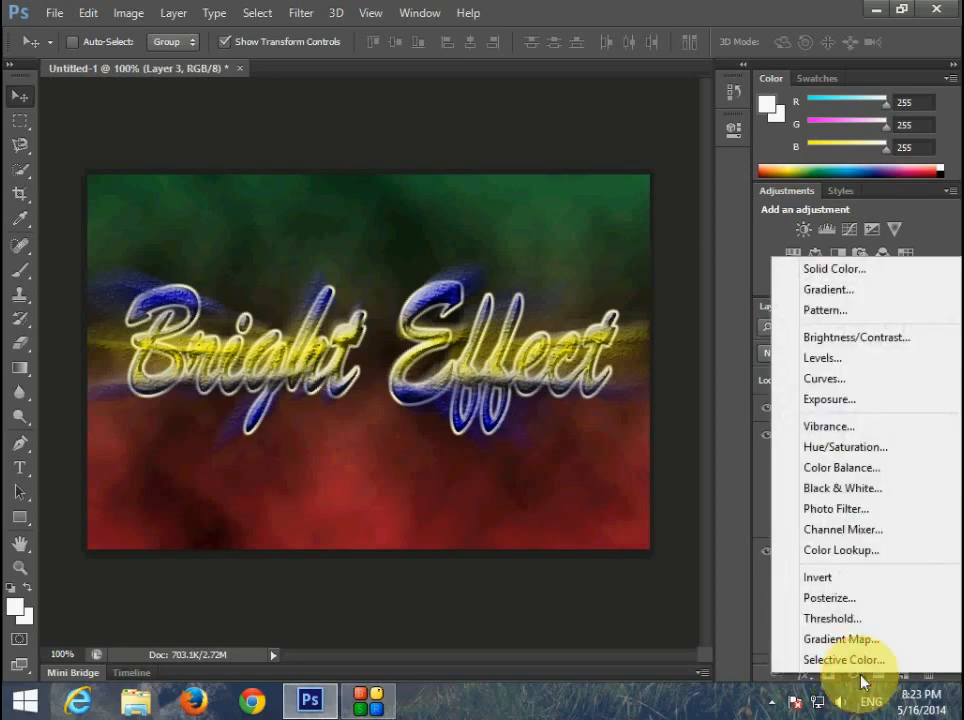
{"action": "left_click", "coordinate": [855, 272]}
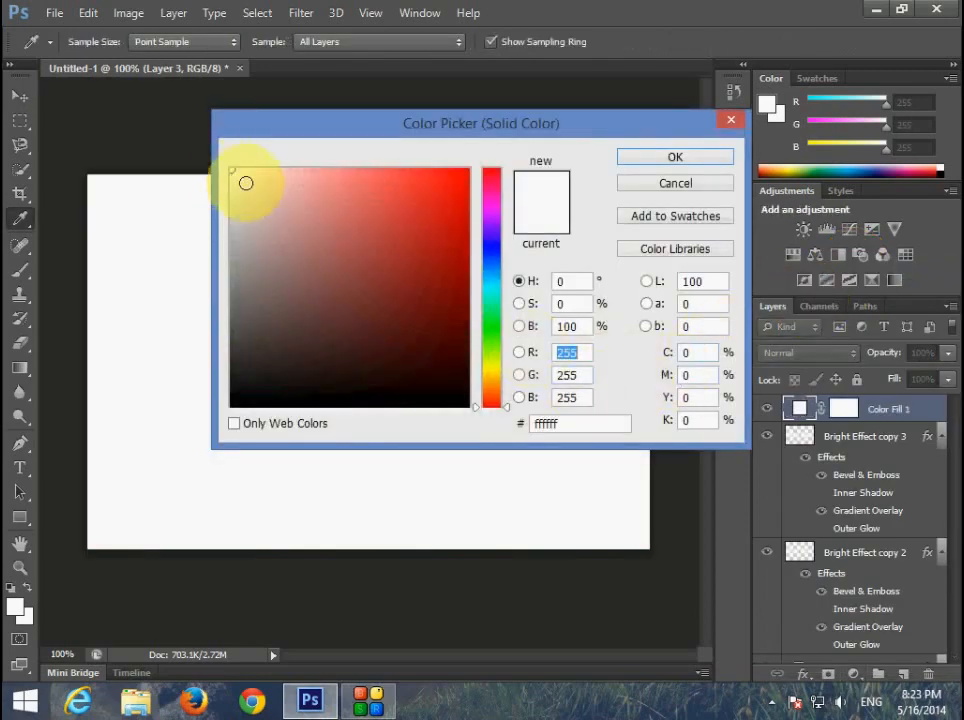
{"action": "mouse_move", "coordinate": [230, 172]}
{"action": "left_mouse_down"}
{"action": "mouse_move", "coordinate": [230, 408]}
{"action": "mouse_move", "coordinate": [240, 415]}
{"action": "left_mouse_up"}
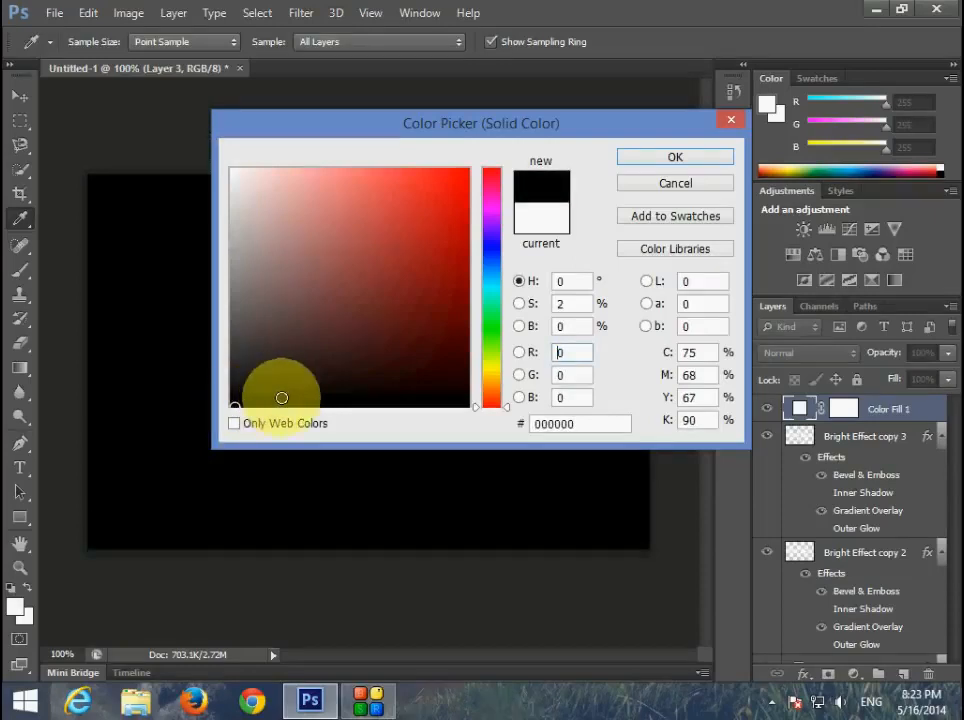
{"action": "left_click", "coordinate": [676, 160]}
{"action": "key", "text": "v"}
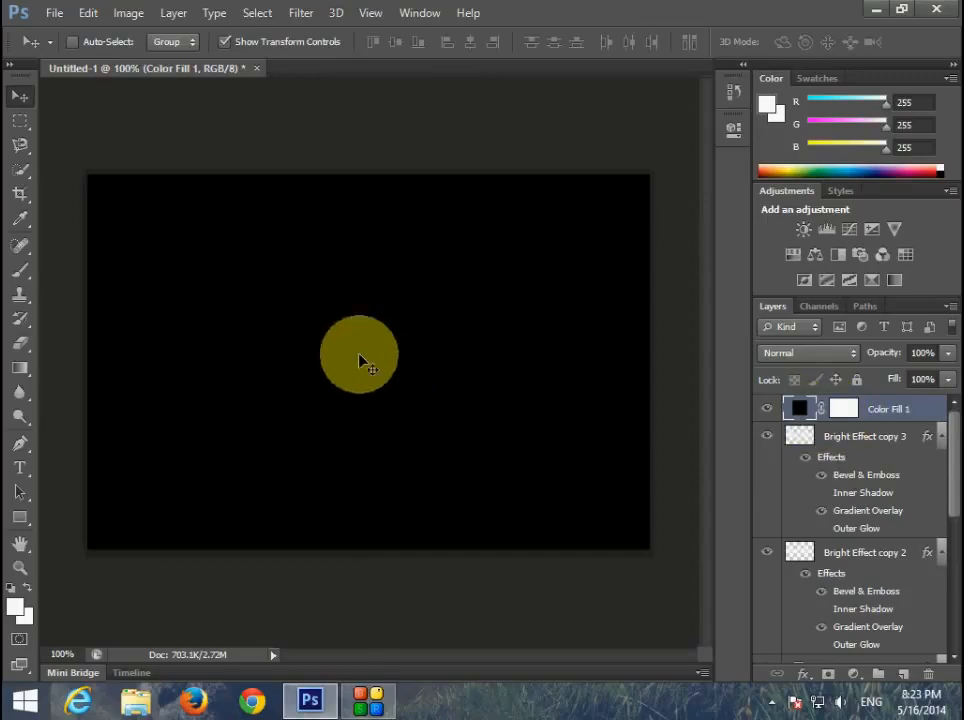
Step: Rasterize the black fill and render a 50-300mm Zoom Lens Flare at 103% brightness, centred in the upper-left part of the canvas
{"action": "left_click", "coordinate": [908, 414]}
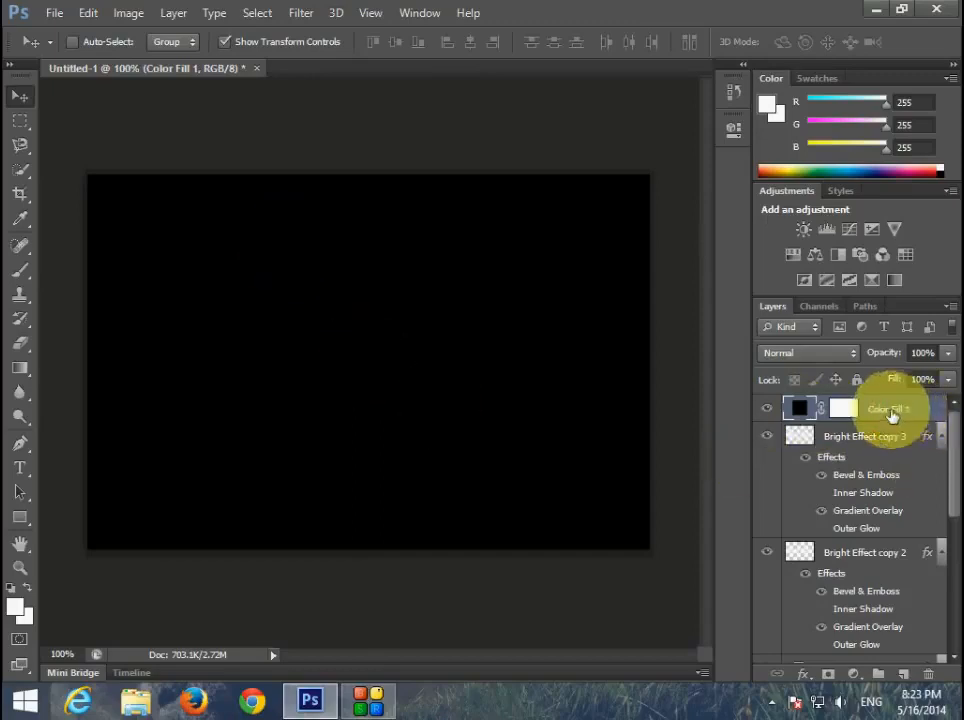
{"action": "left_click", "coordinate": [302, 12]}
{"action": "mouse_move", "coordinate": [377, 275]}
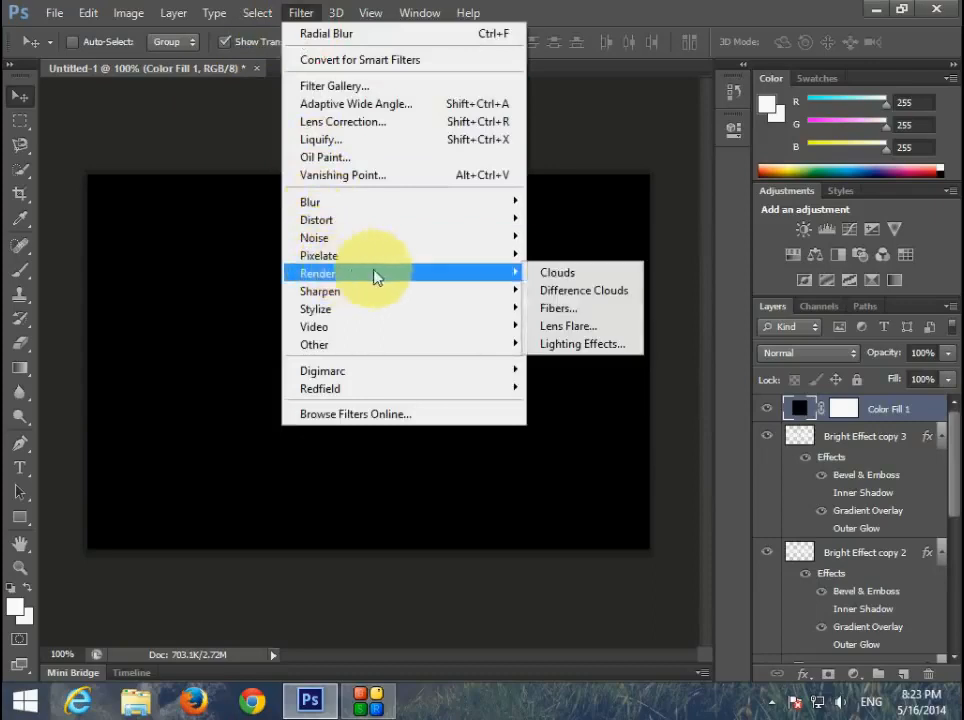
{"action": "left_click", "coordinate": [567, 326]}
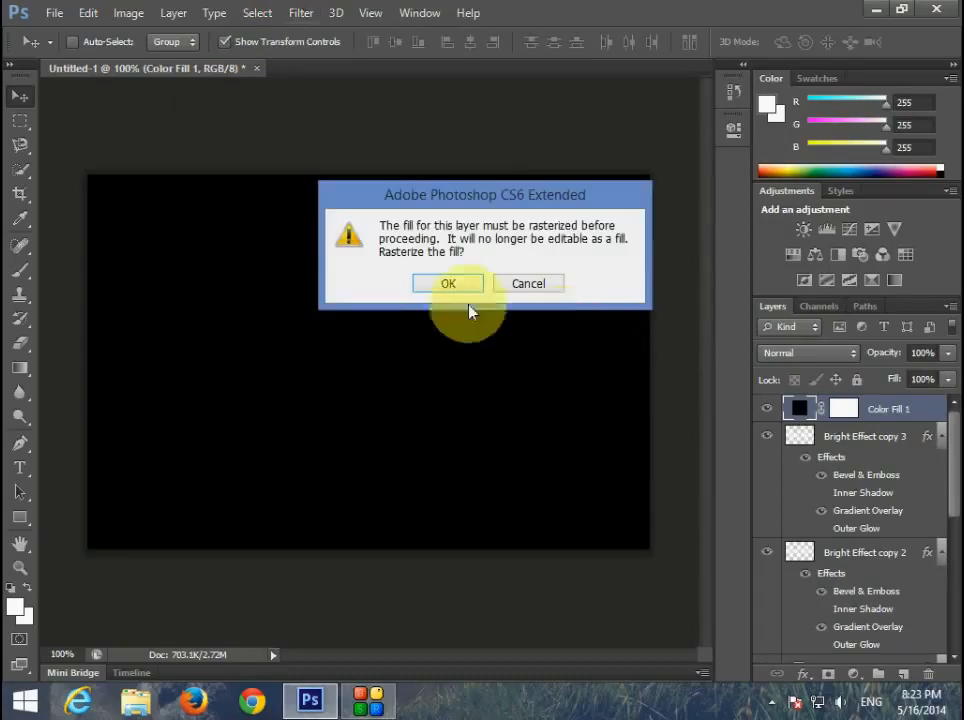
{"action": "left_click", "coordinate": [450, 284]}
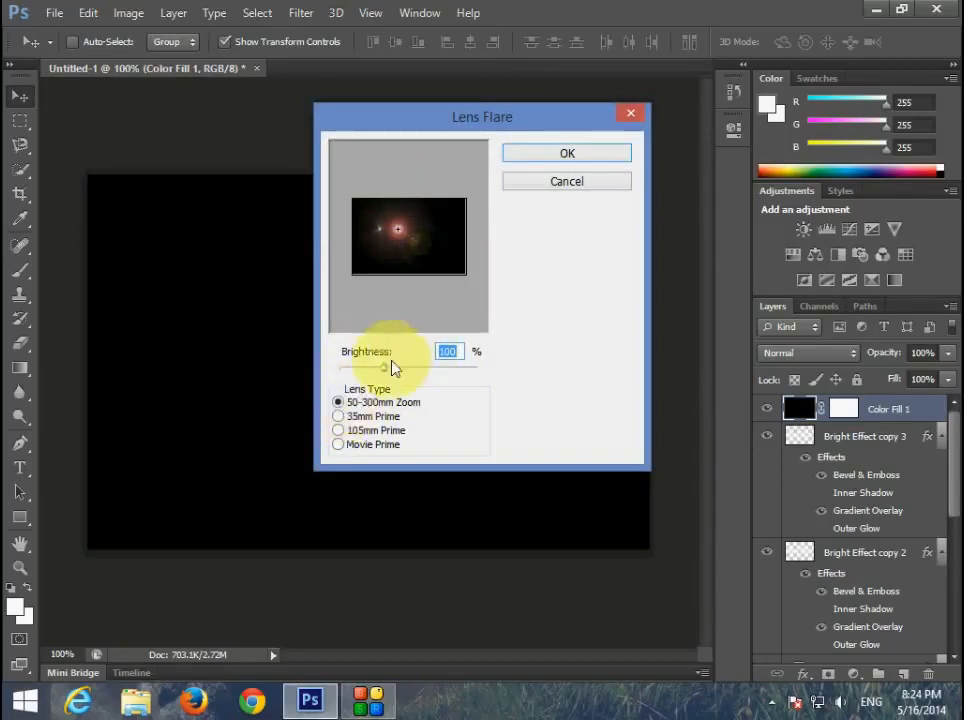
{"action": "left_click_drag", "start_coordinate": [387, 374], "coordinate": [391, 374]}
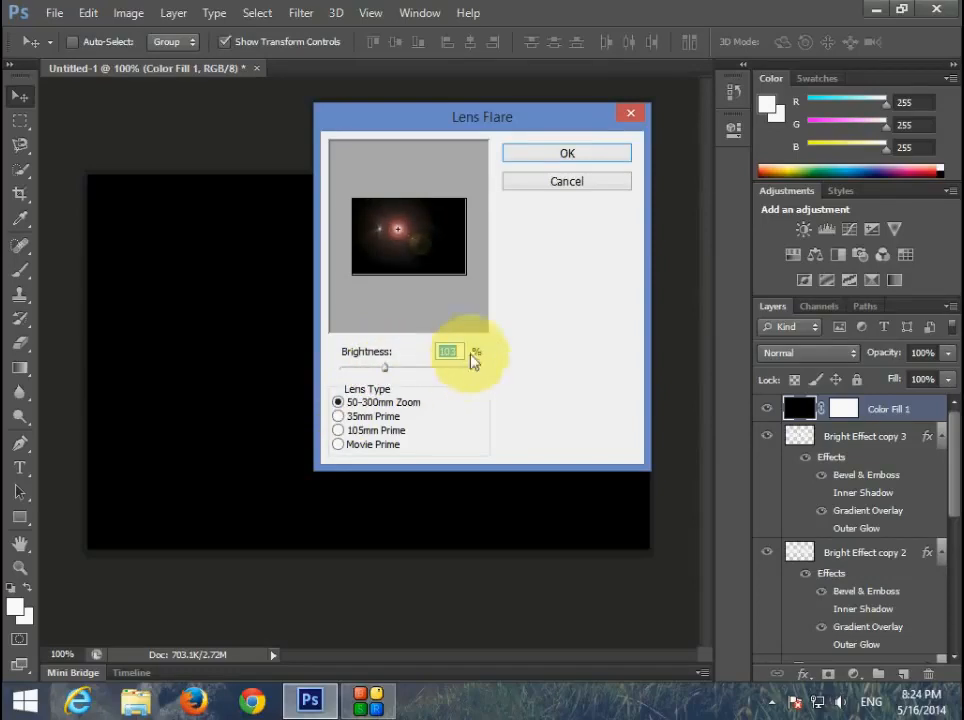
{"action": "left_click_drag", "start_coordinate": [398, 232], "coordinate": [370, 220]}
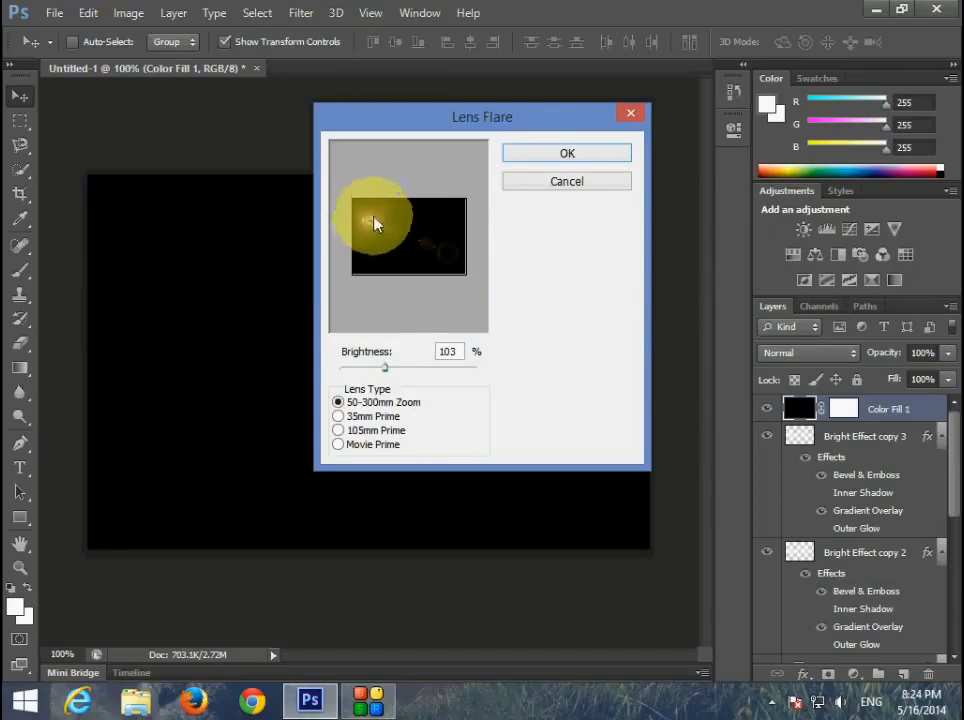
{"action": "left_click", "coordinate": [571, 157]}
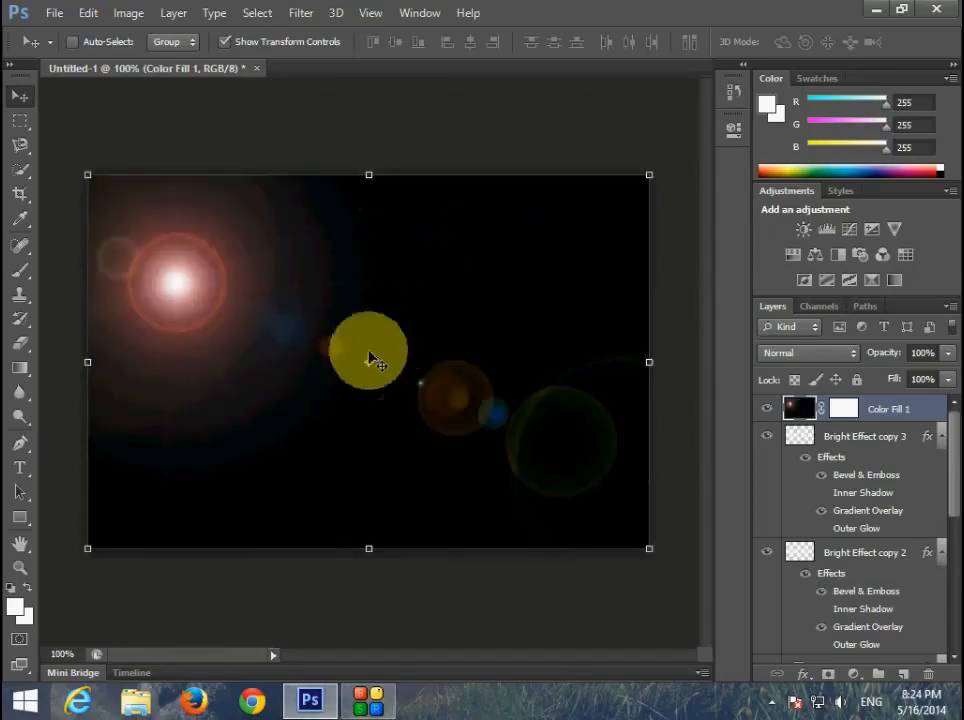
Step: Set the lens flare layer's blend mode to Lighten and move the flare just above the "B" of "Bright"
{"action": "left_click", "coordinate": [855, 360]}
{"action": "left_click", "coordinate": [790, 143]}
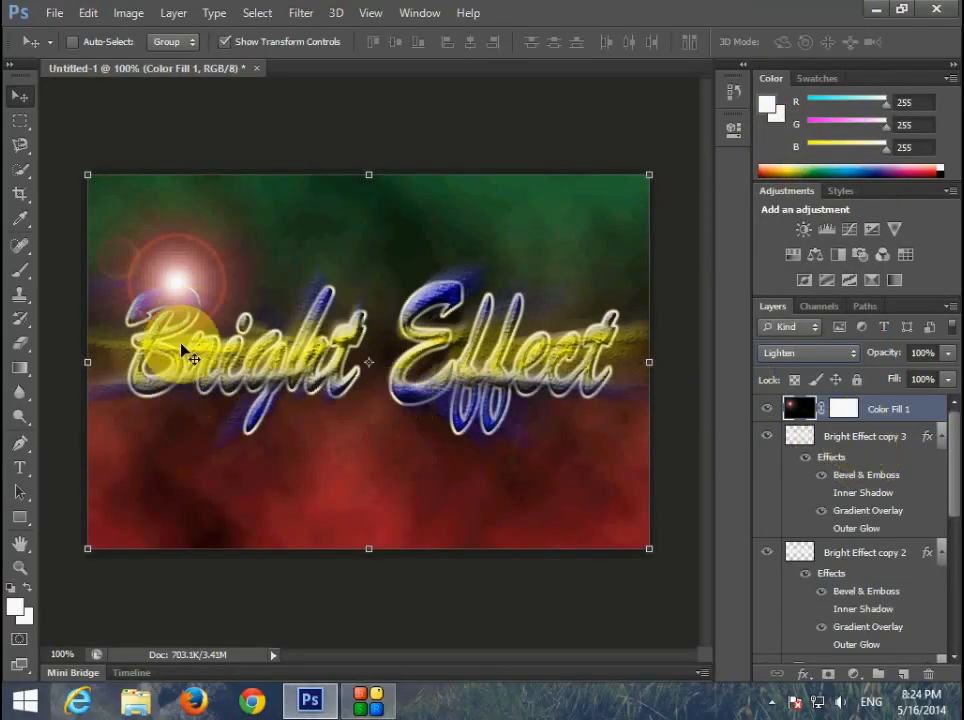
{"action": "left_click_drag", "start_coordinate": [183, 285], "coordinate": [142, 284]}
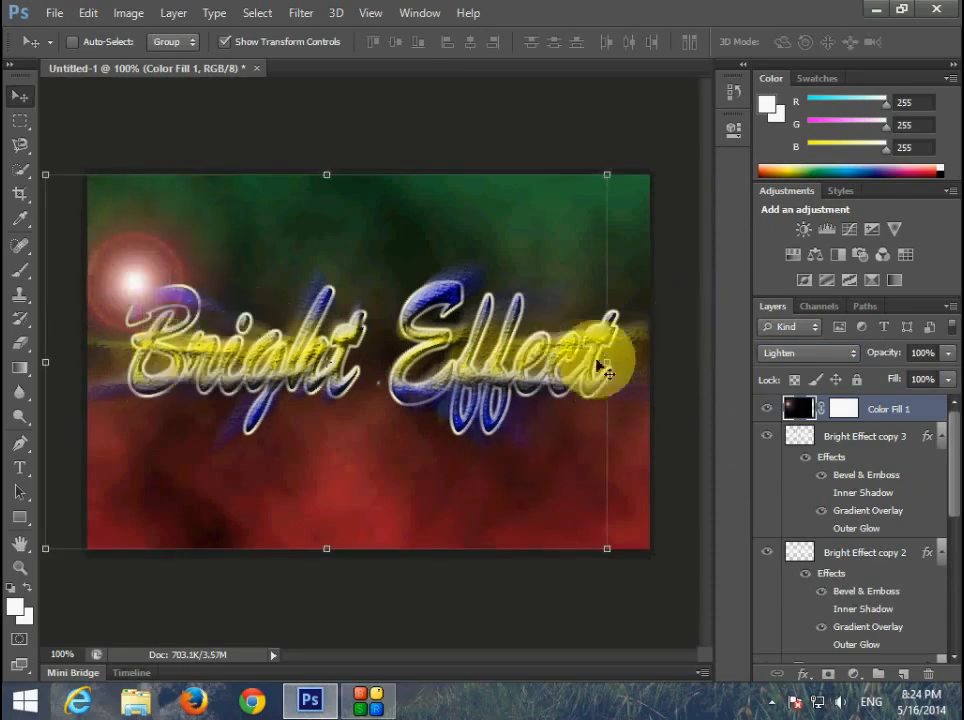
{"action": "left_click_drag", "start_coordinate": [136, 283], "coordinate": [277, 425]}
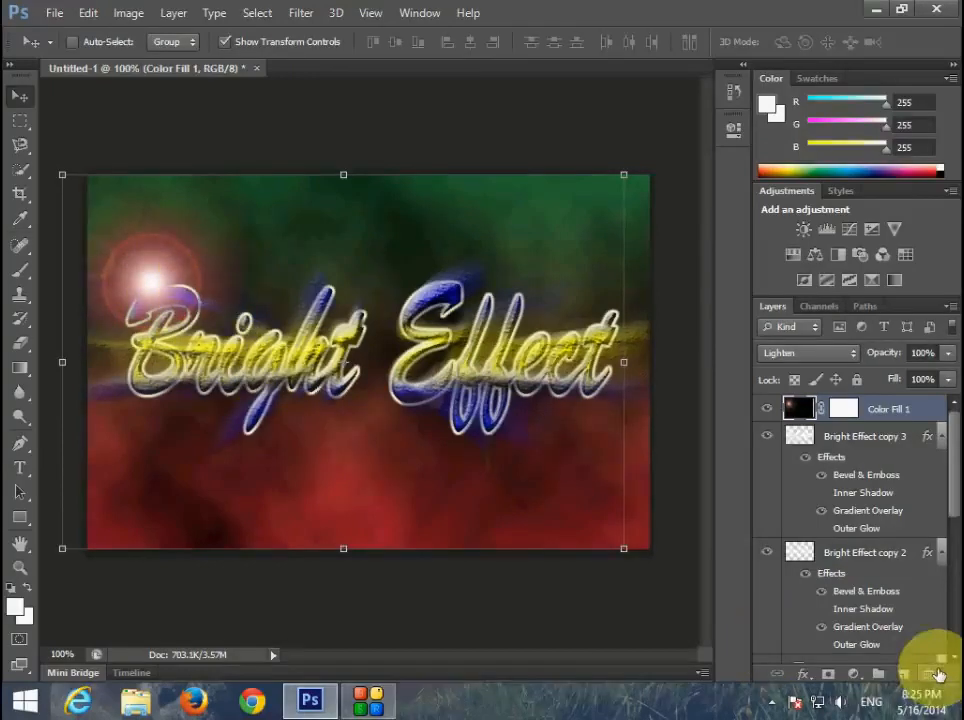
Step: Create a new layer and stamp a white sparkle on the tip of the last "t" using the 196 star brush at 174 px
{"action": "left_click", "coordinate": [906, 676]}
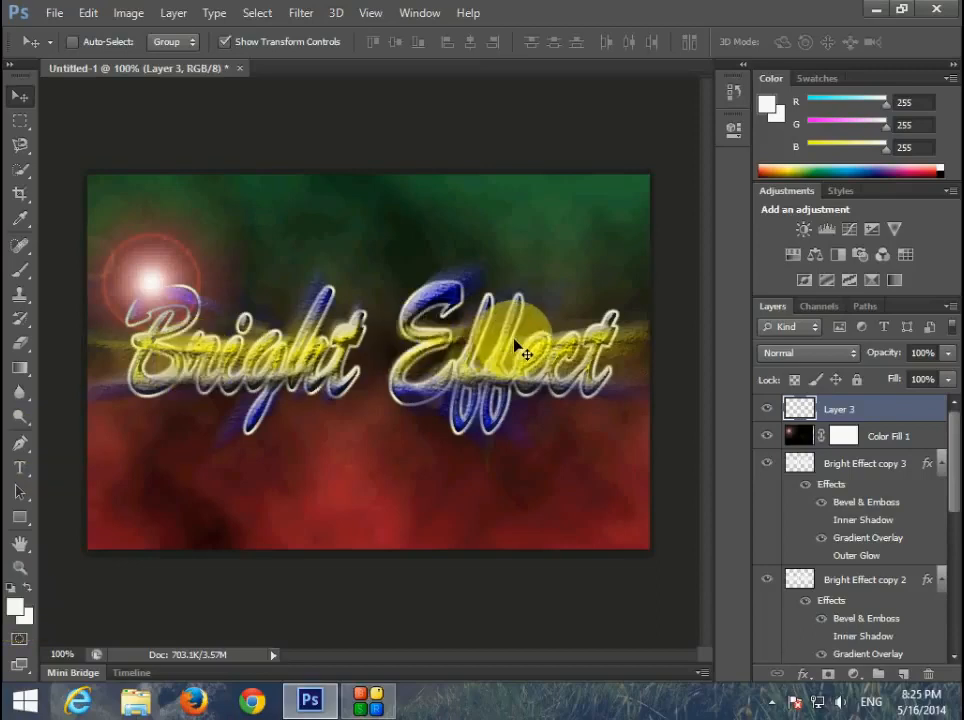
{"action": "left_click", "coordinate": [24, 272]}
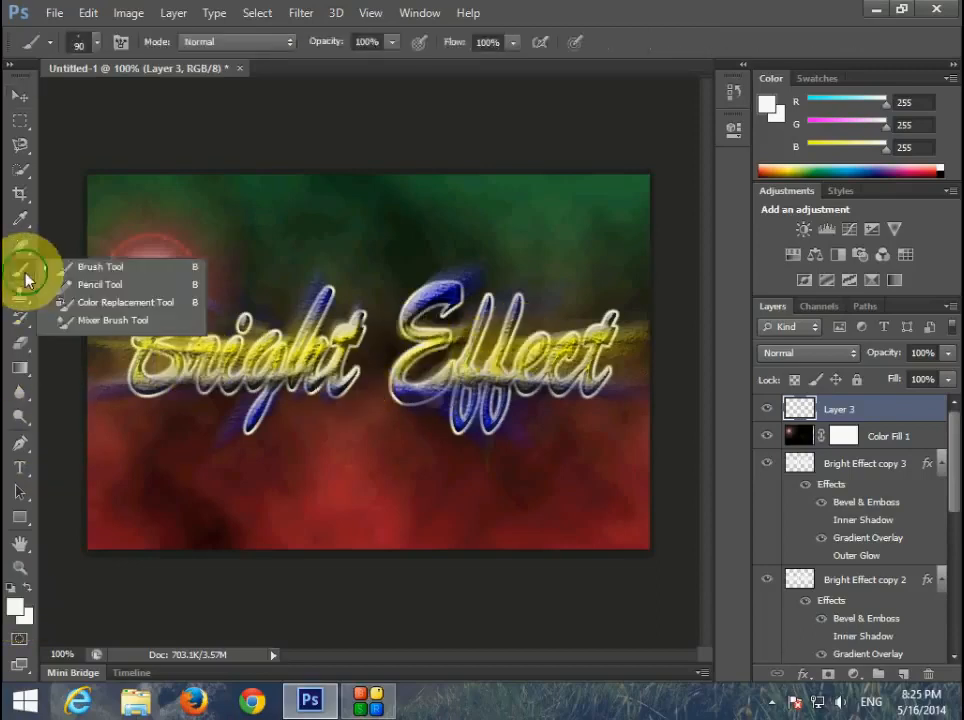
{"action": "left_click", "coordinate": [97, 268]}
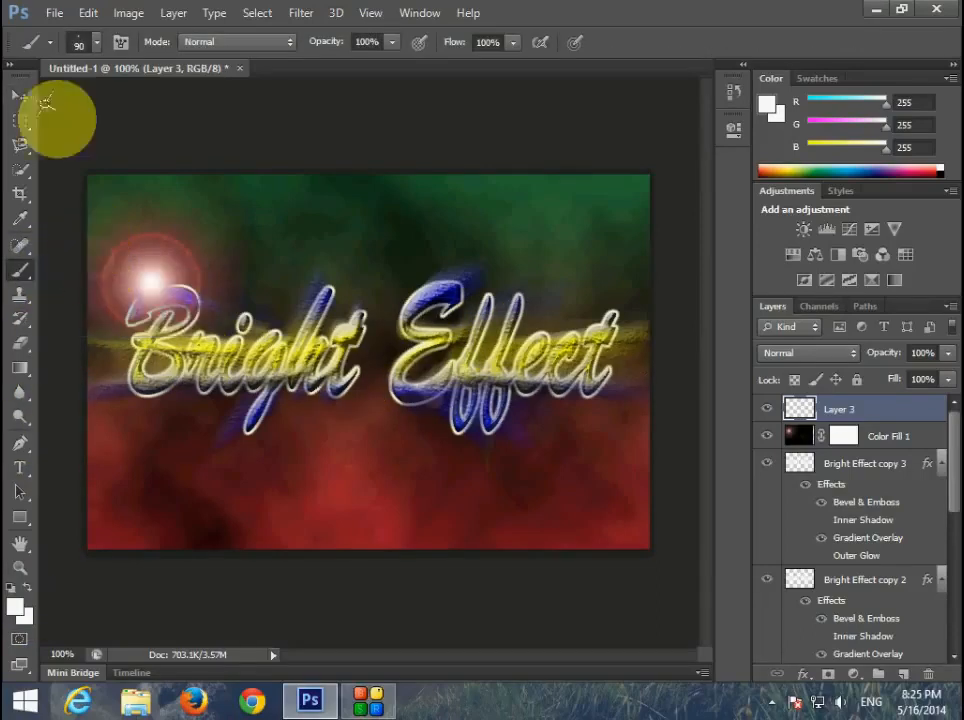
{"action": "left_click", "coordinate": [98, 42]}
{"action": "scroll", "coordinate": [162, 214], "scroll_direction": "down", "scroll_amount": 3}
{"action": "scroll", "coordinate": [162, 214], "scroll_direction": "down", "scroll_amount": 6}
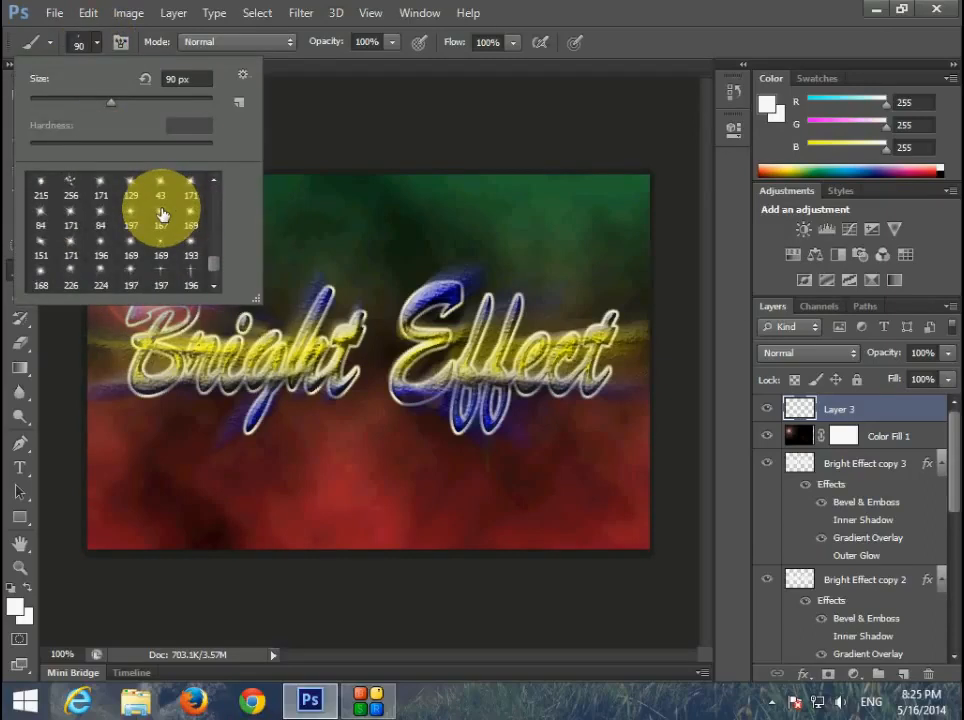
{"action": "left_click", "coordinate": [192, 276]}
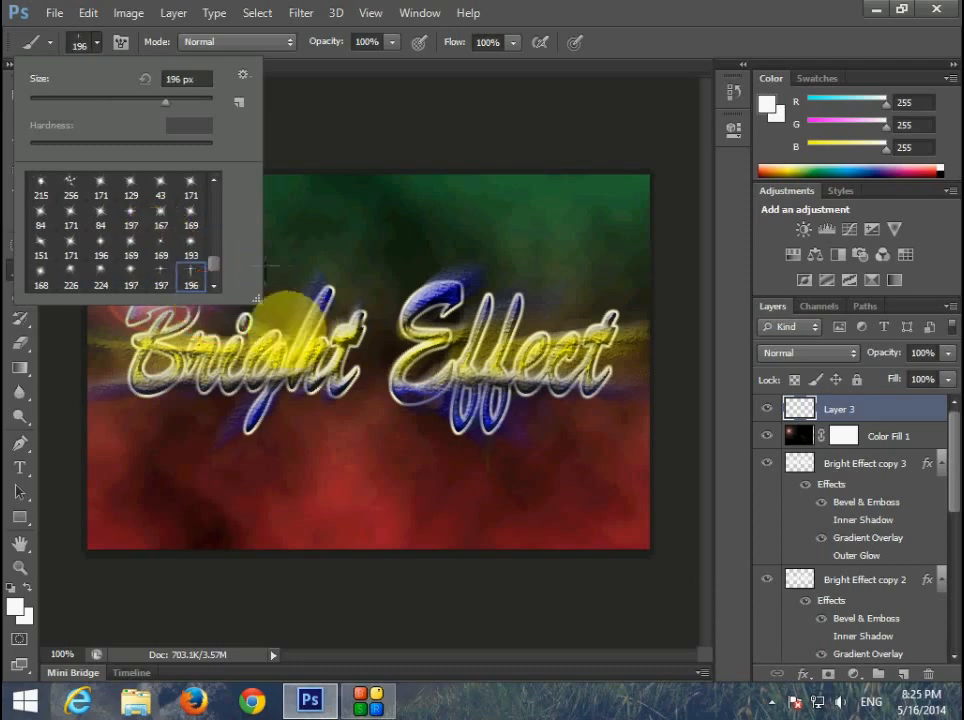
{"action": "left_click", "coordinate": [150, 282]}
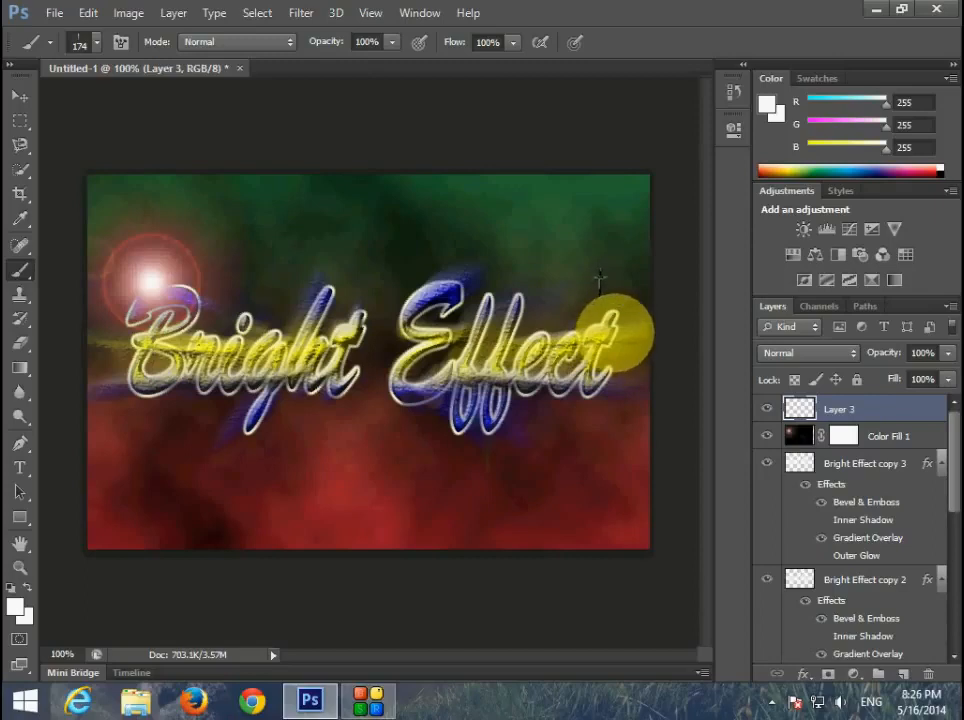
{"action": "left_click", "coordinate": [613, 320]}
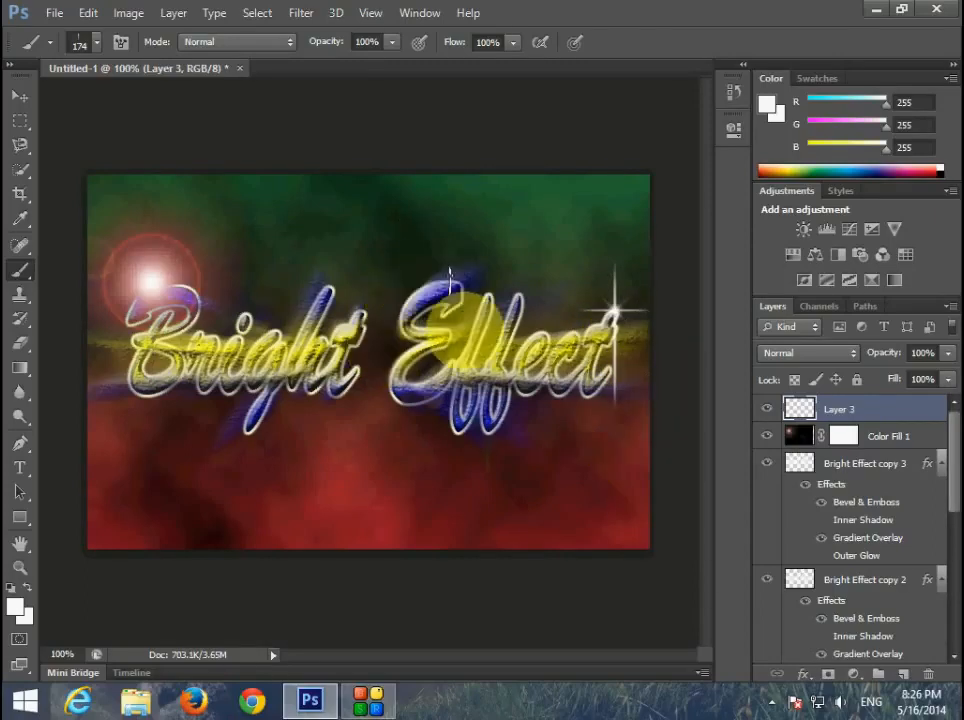
Step: Stamp smaller white sparkles along the letter tips and edges of both words using the 197 star brush at 87 px
{"action": "left_click", "coordinate": [98, 45]}
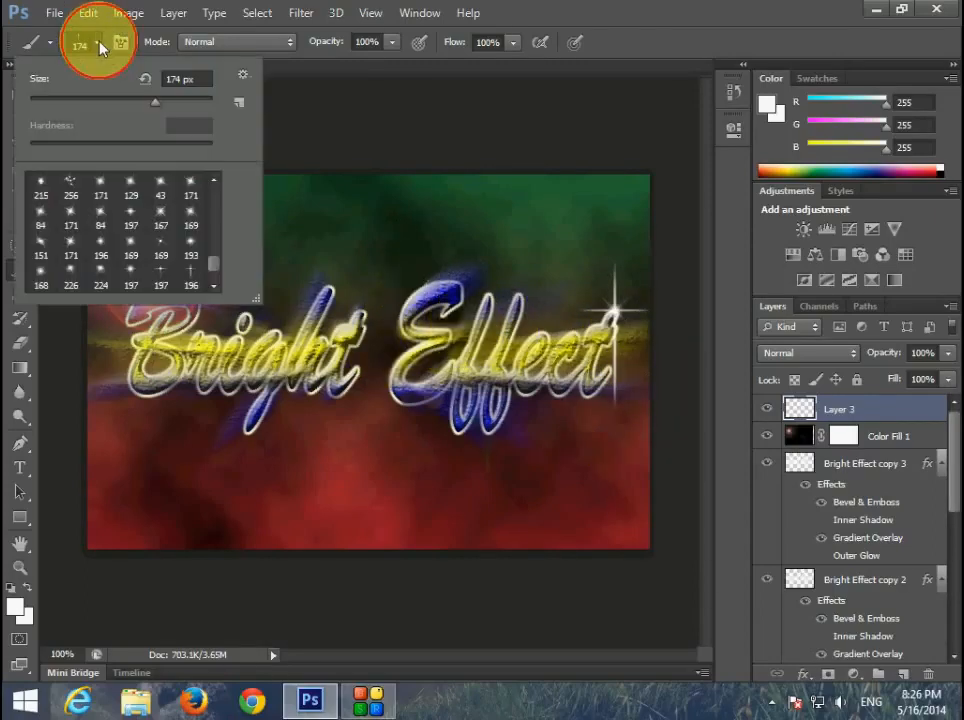
{"action": "left_click", "coordinate": [161, 279]}
{"action": "left_click_drag", "start_coordinate": [163, 101], "coordinate": [110, 115]}
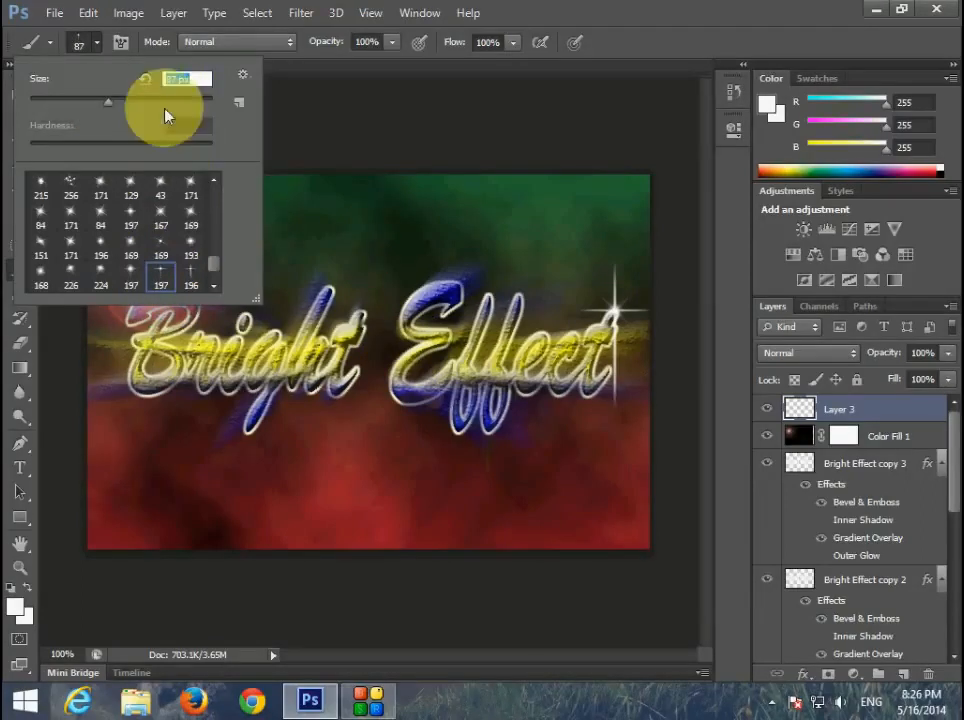
{"action": "left_click", "coordinate": [98, 42]}
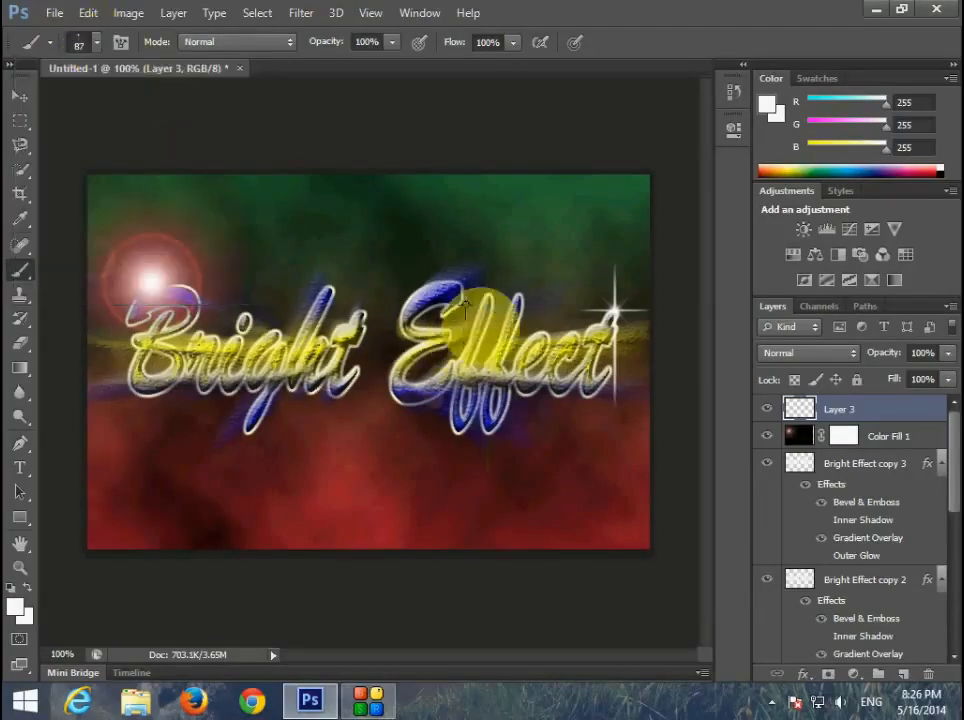
{"action": "left_click", "coordinate": [520, 292]}
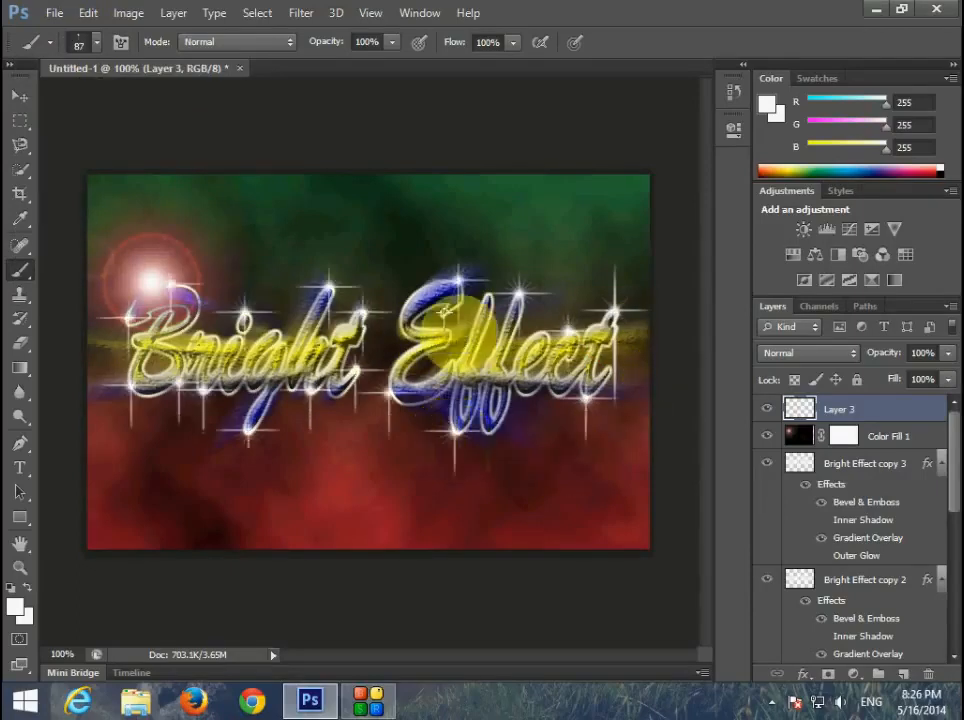
{"action": "left_click", "coordinate": [457, 434]}
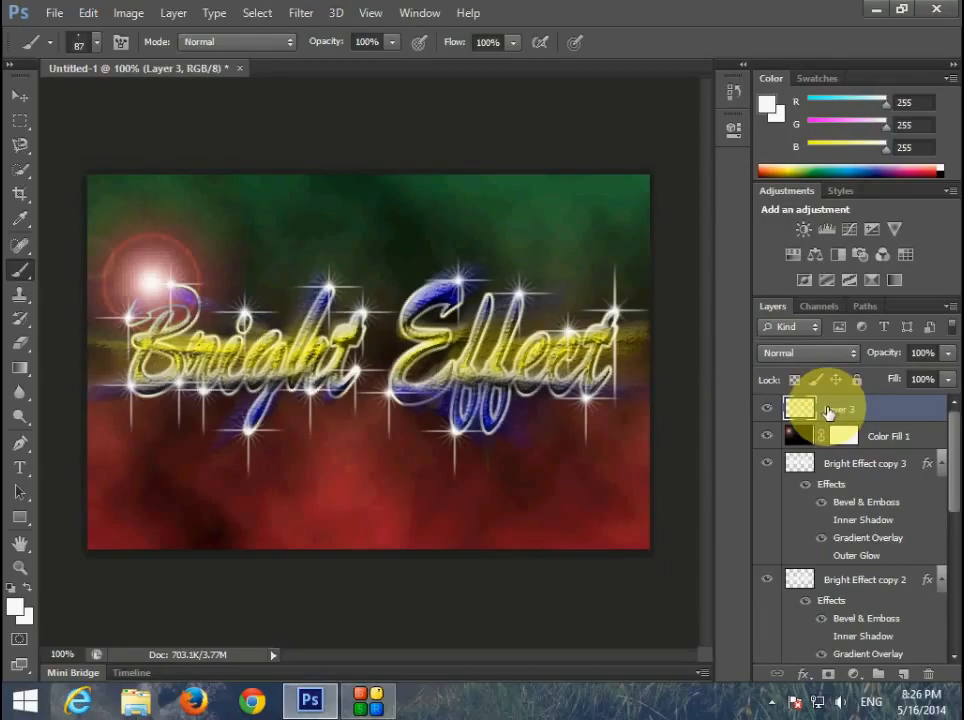
Step: Duplicate the sparkle layer and apply a Gaussian Blur with a 4.6 pixel radius to the copy
{"action": "key", "text": "ctrl+j"}
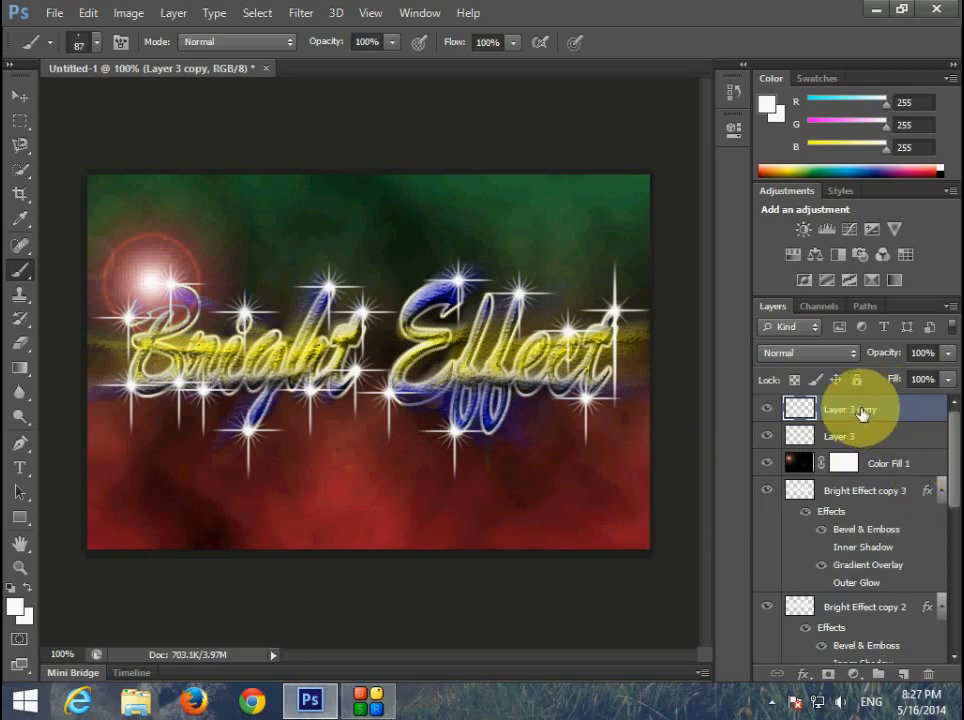
{"action": "left_click", "coordinate": [301, 13]}
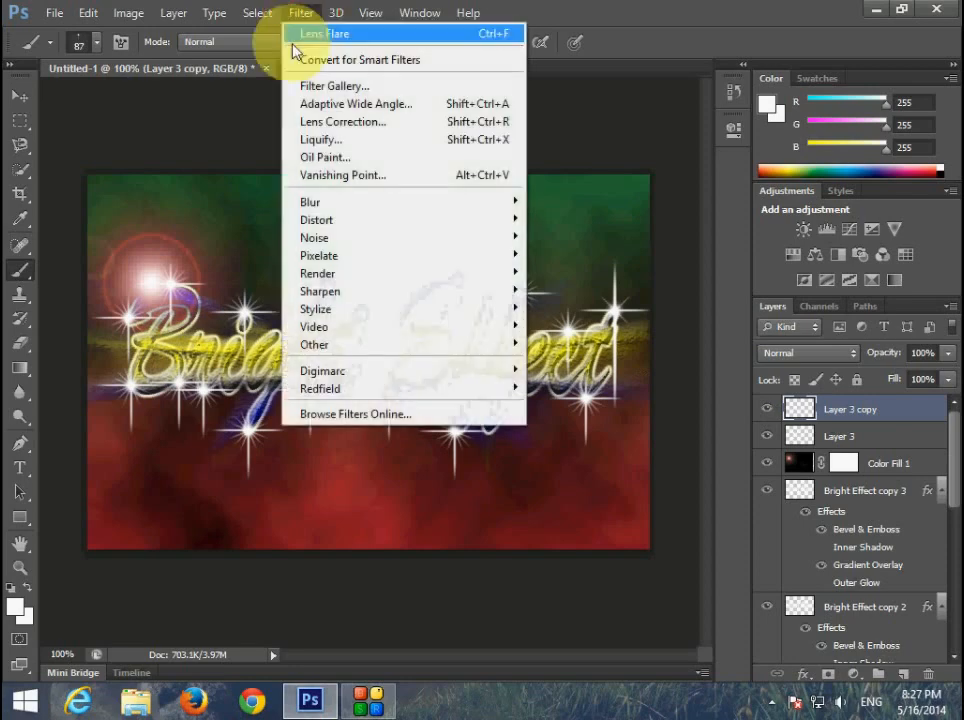
{"action": "mouse_move", "coordinate": [346, 202]}
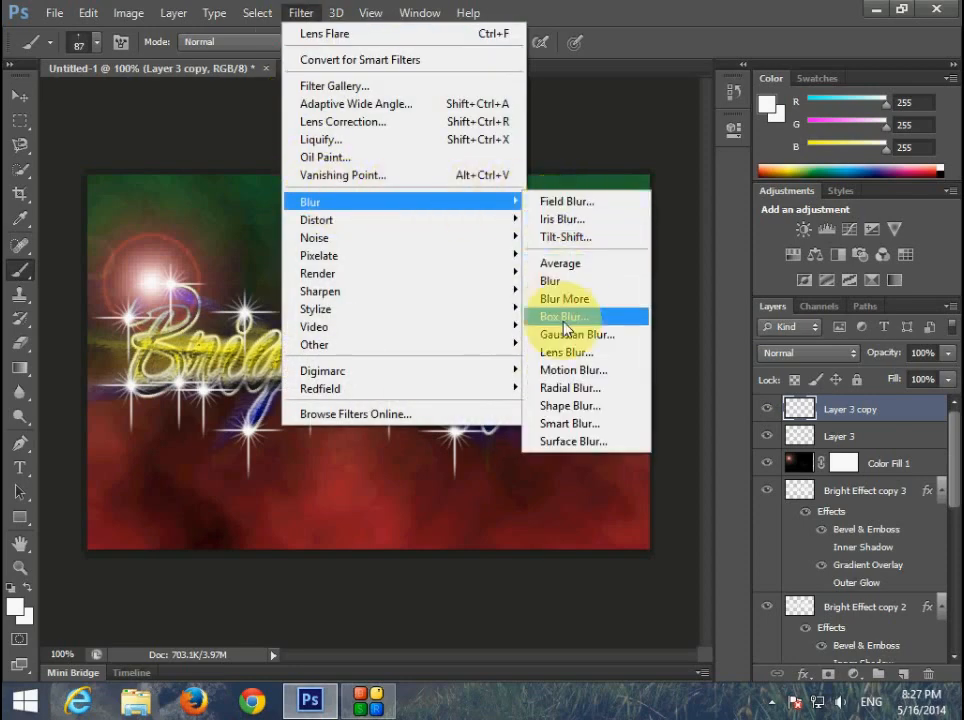
{"action": "left_click", "coordinate": [565, 335]}
{"action": "left_click_drag", "start_coordinate": [465, 414], "coordinate": [397, 422]}
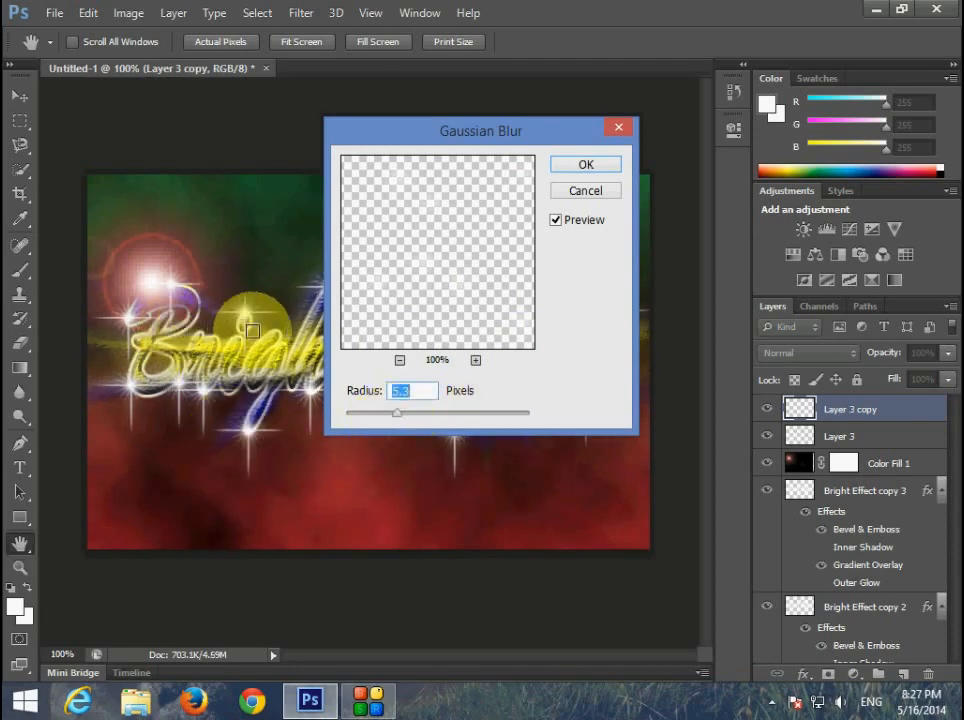
{"action": "left_click_drag", "start_coordinate": [396, 424], "coordinate": [391, 424]}
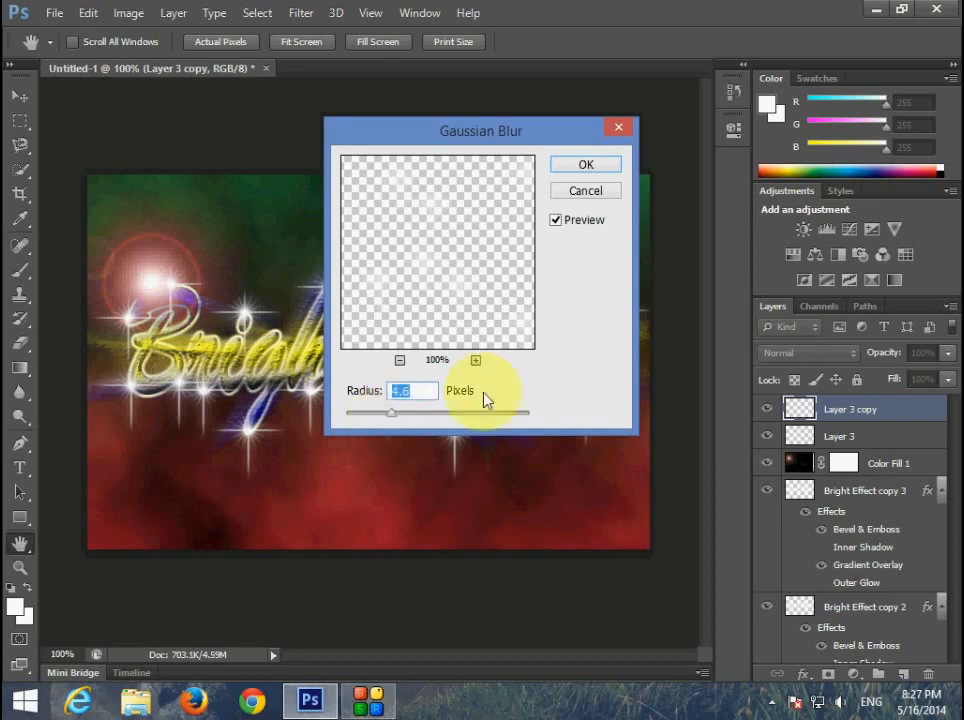
{"action": "left_click", "coordinate": [590, 166]}
{"action": "key", "text": "b"}
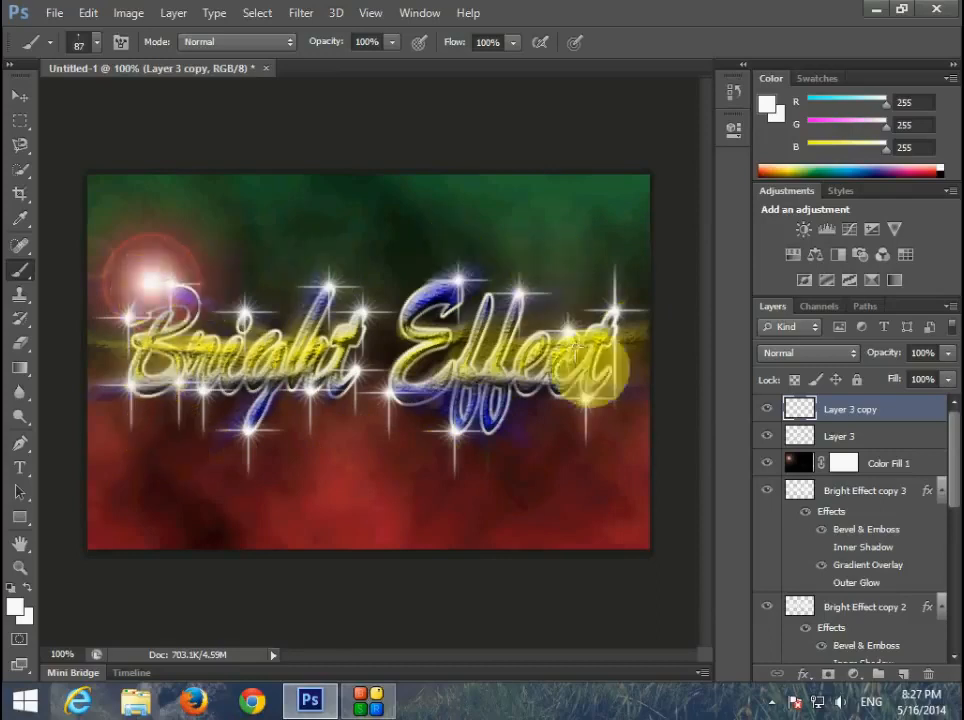
Step: Save the design to the Desktop as a JPEG named "Light Effect of text" at maximum quality 12 with the Baseline ("Standard") format option
{"action": "left_click", "coordinate": [17, 95]}
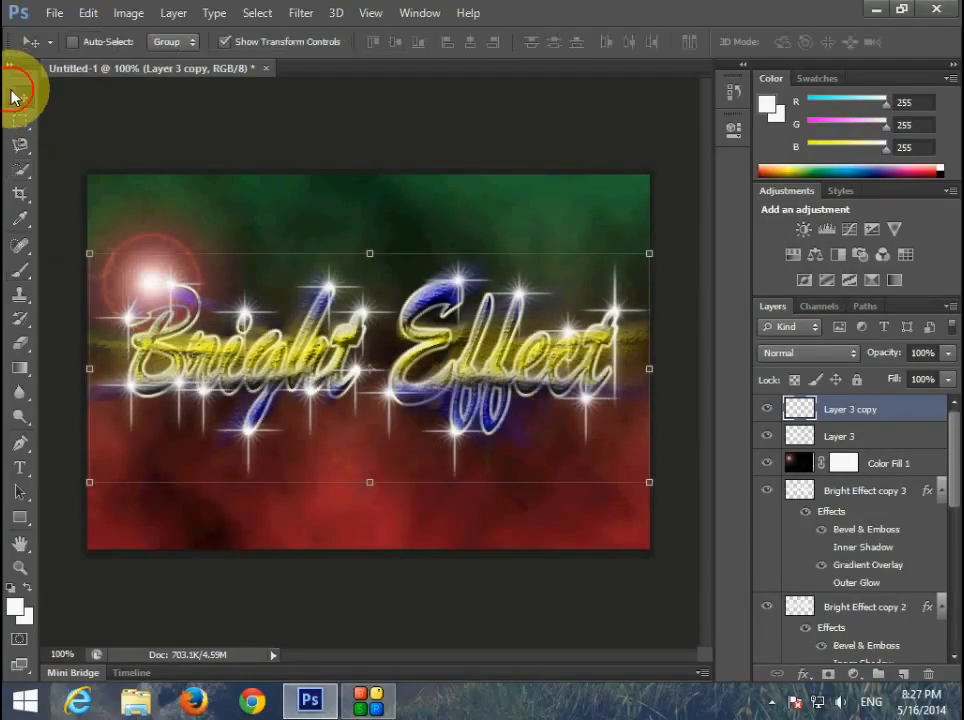
{"action": "left_click", "coordinate": [52, 14]}
{"action": "left_click", "coordinate": [92, 221]}
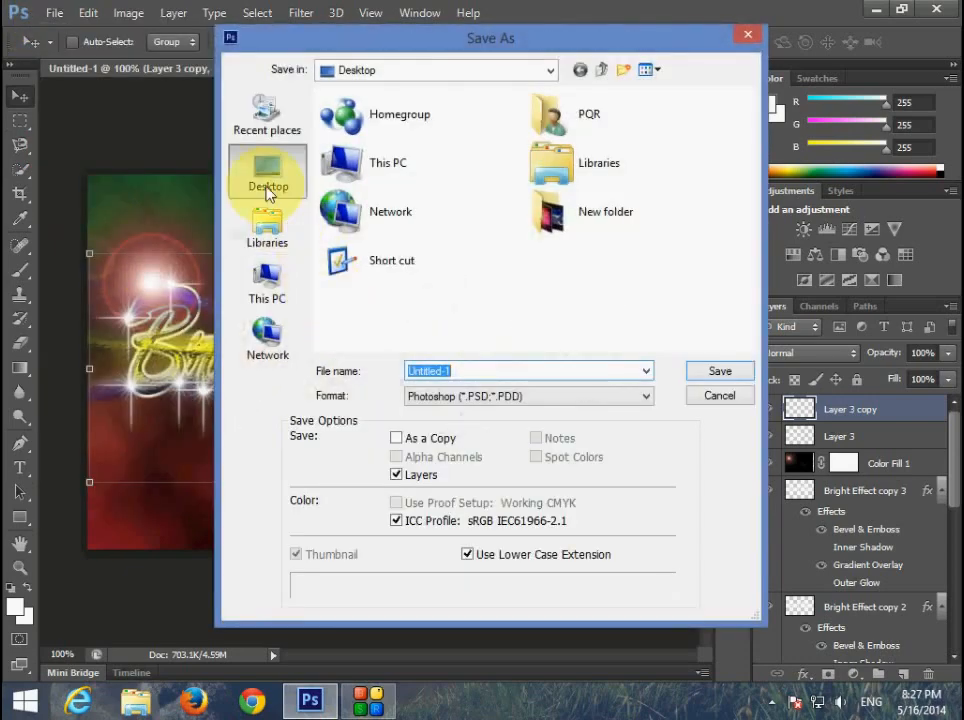
{"action": "left_click", "coordinate": [645, 396]}
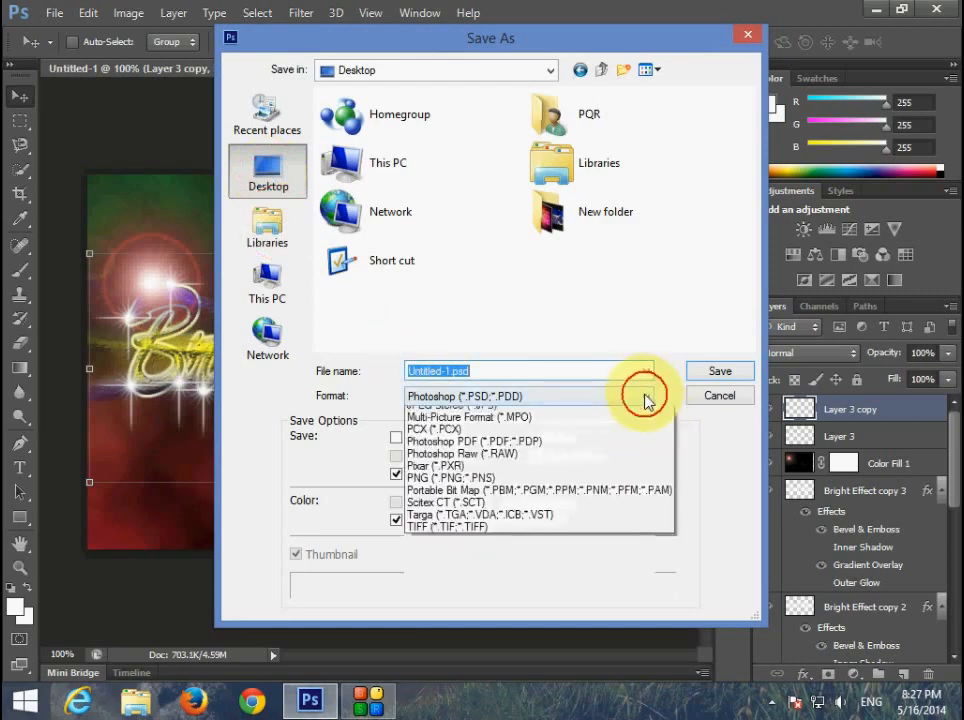
{"action": "left_click", "coordinate": [420, 522]}
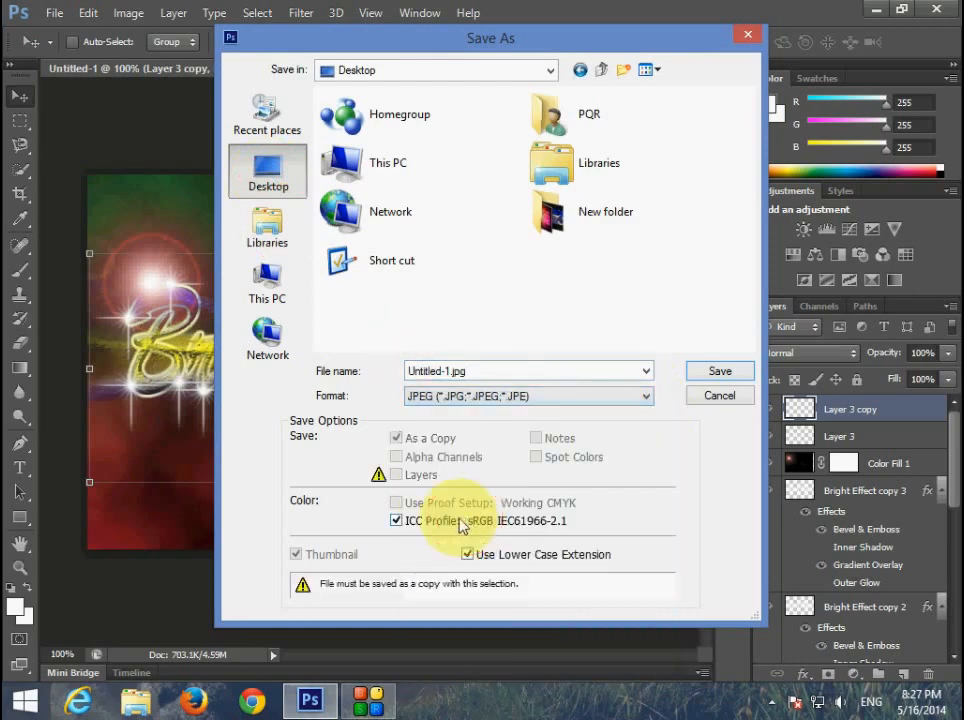
{"action": "left_click", "coordinate": [450, 371]}
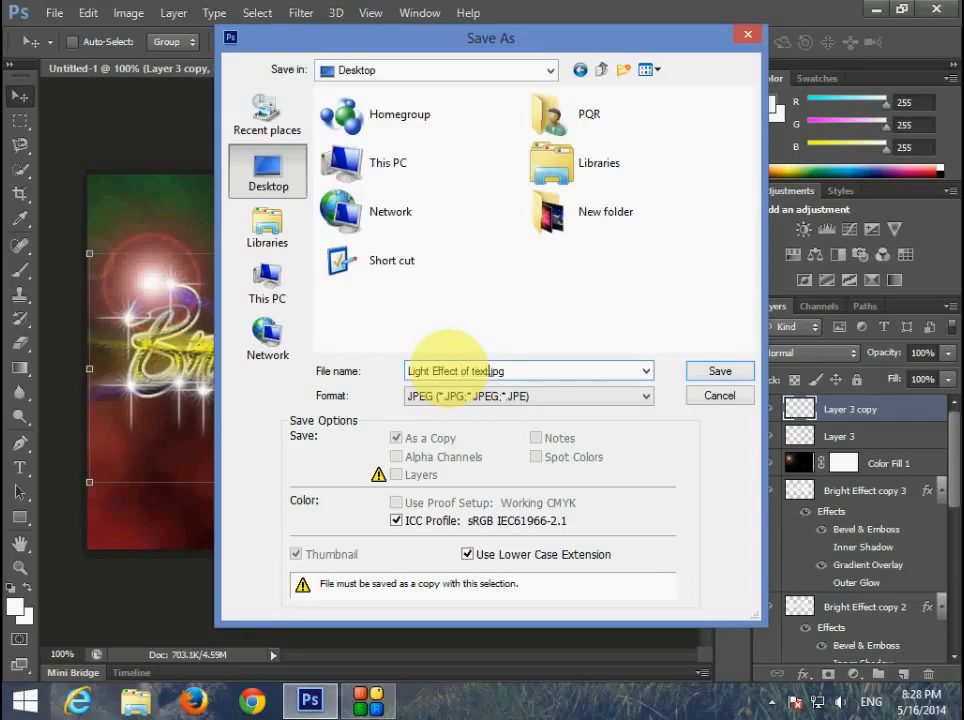
{"action": "left_click", "coordinate": [716, 372]}
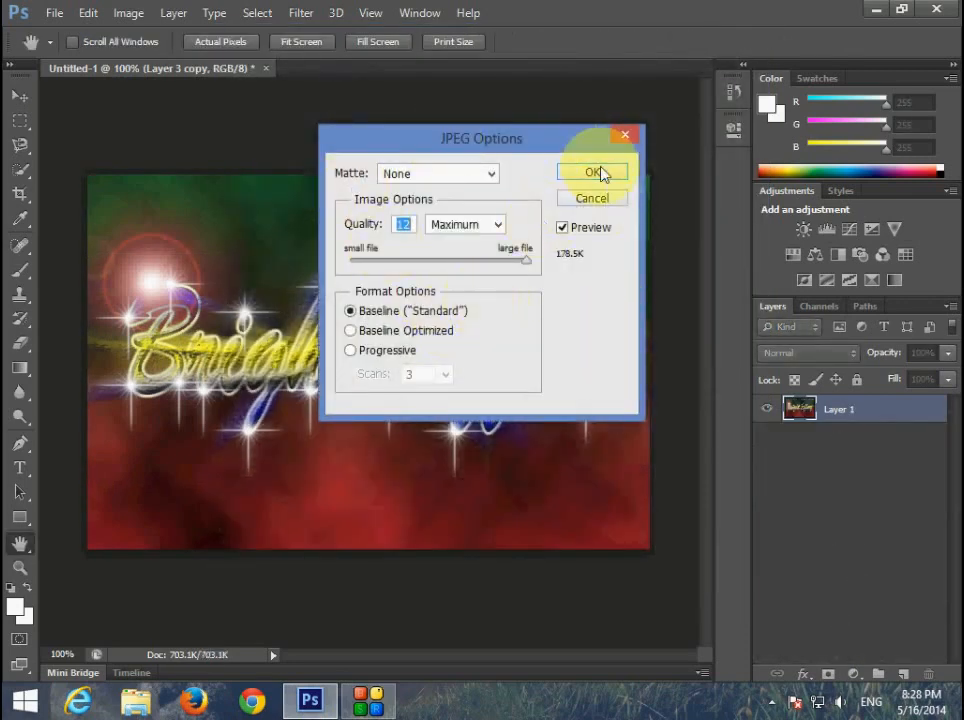
{"action": "left_click", "coordinate": [592, 174]}
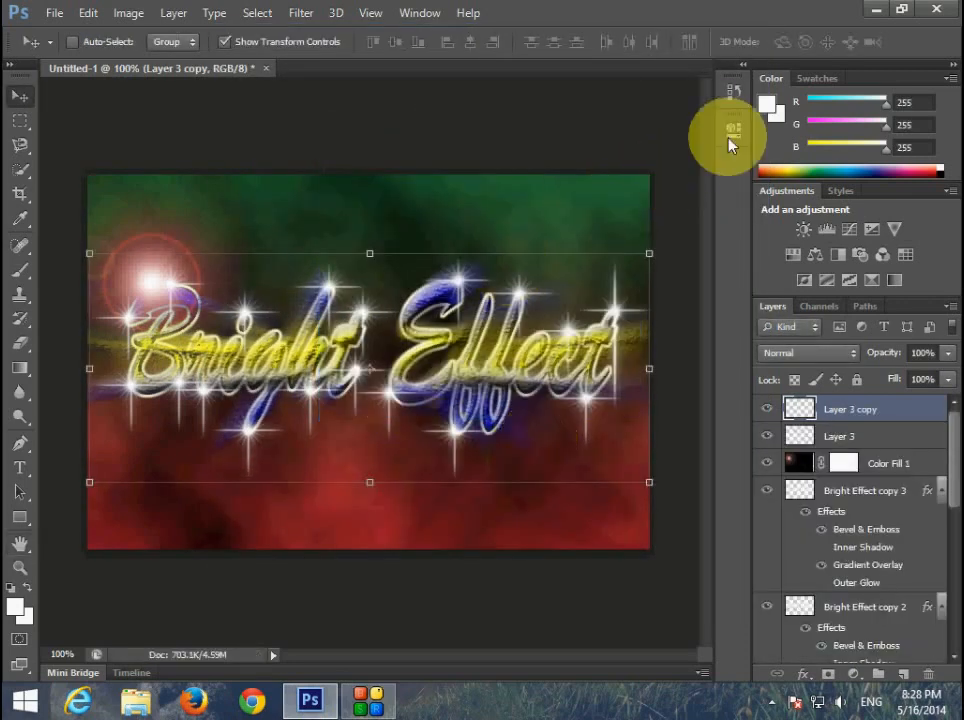
Step: Minimize Photoshop and open the saved "Light Effect of text" image from the desktop in Windows Photo Viewer
{"action": "left_click", "coordinate": [866, 18]}
{"action": "left_click", "coordinate": [47, 628]}
{"action": "double_click", "coordinate": [47, 628]}
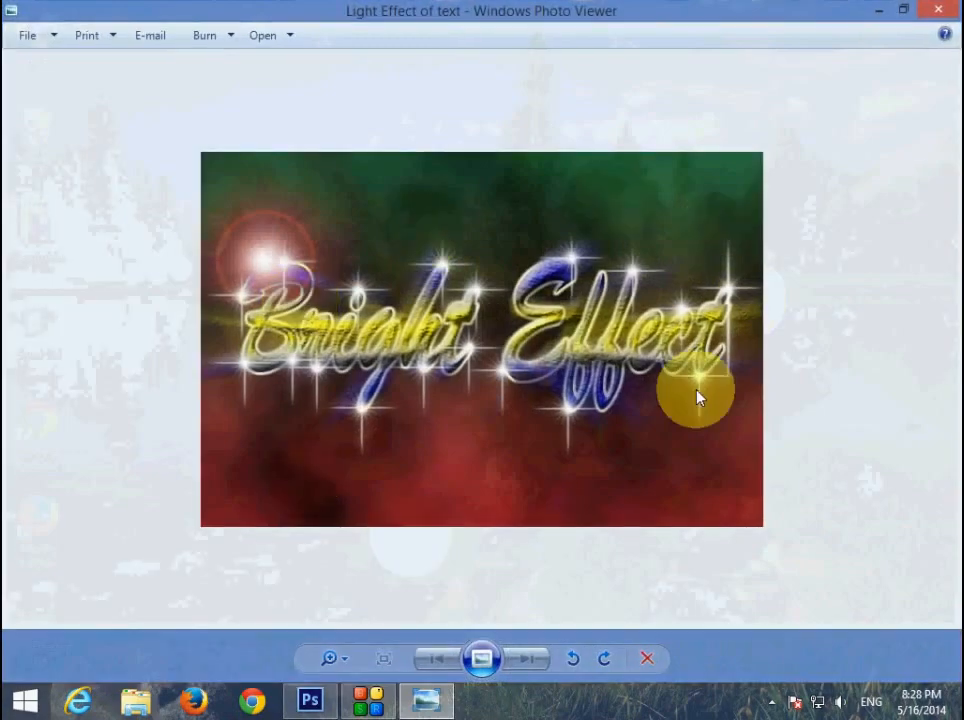